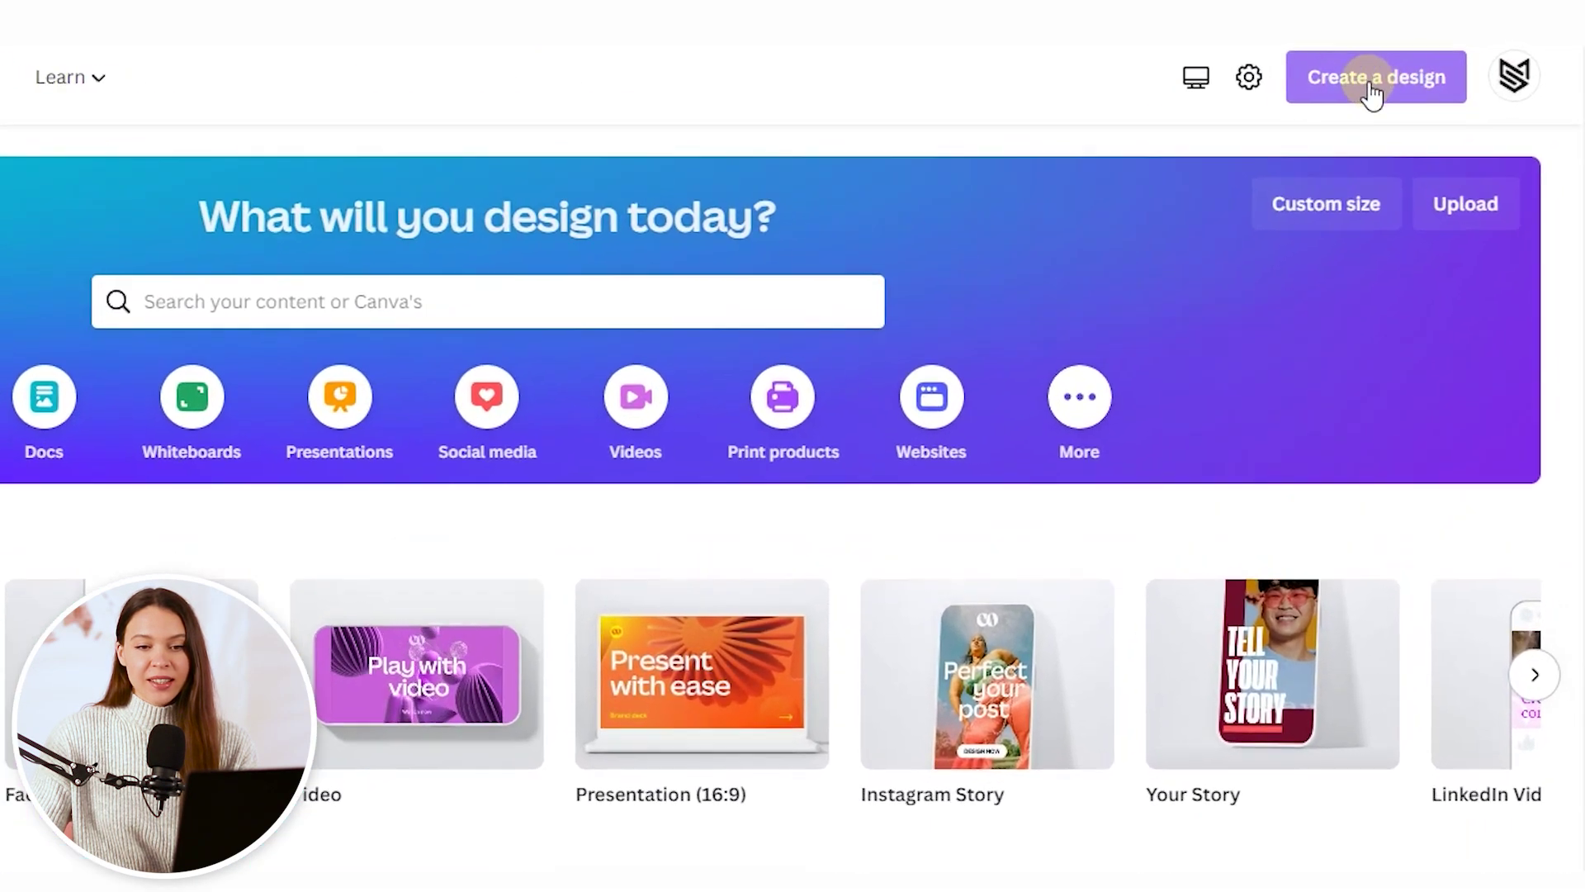
Create a new blank design with a custom size of 2000 × 2000 px.
{"action": "left_click", "coordinate": [1377, 89]}
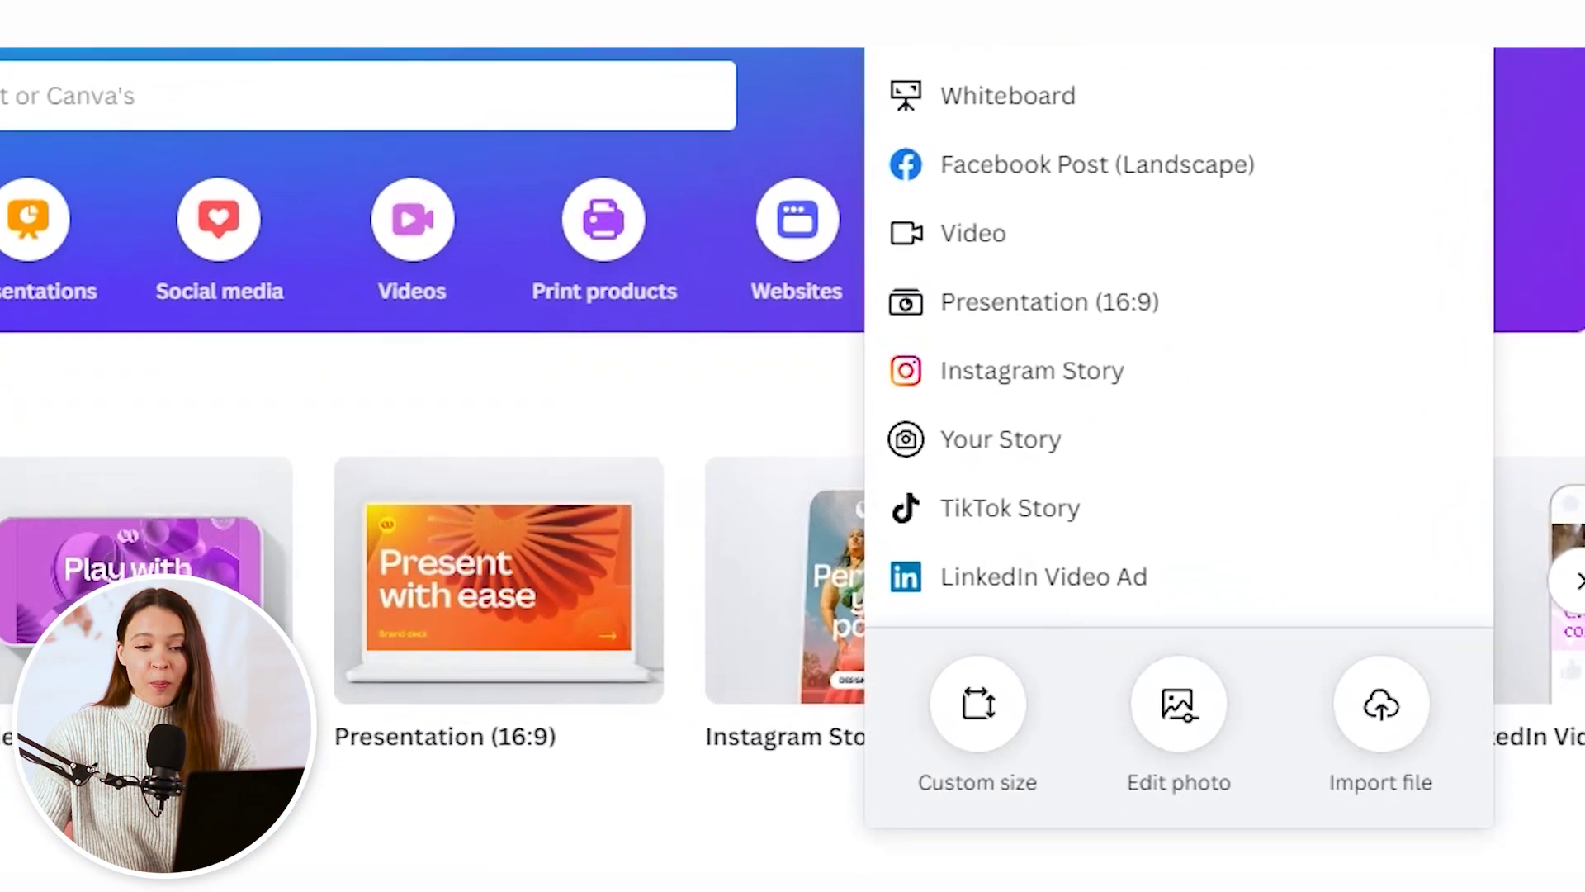
{"action": "left_click", "coordinate": [955, 694]}
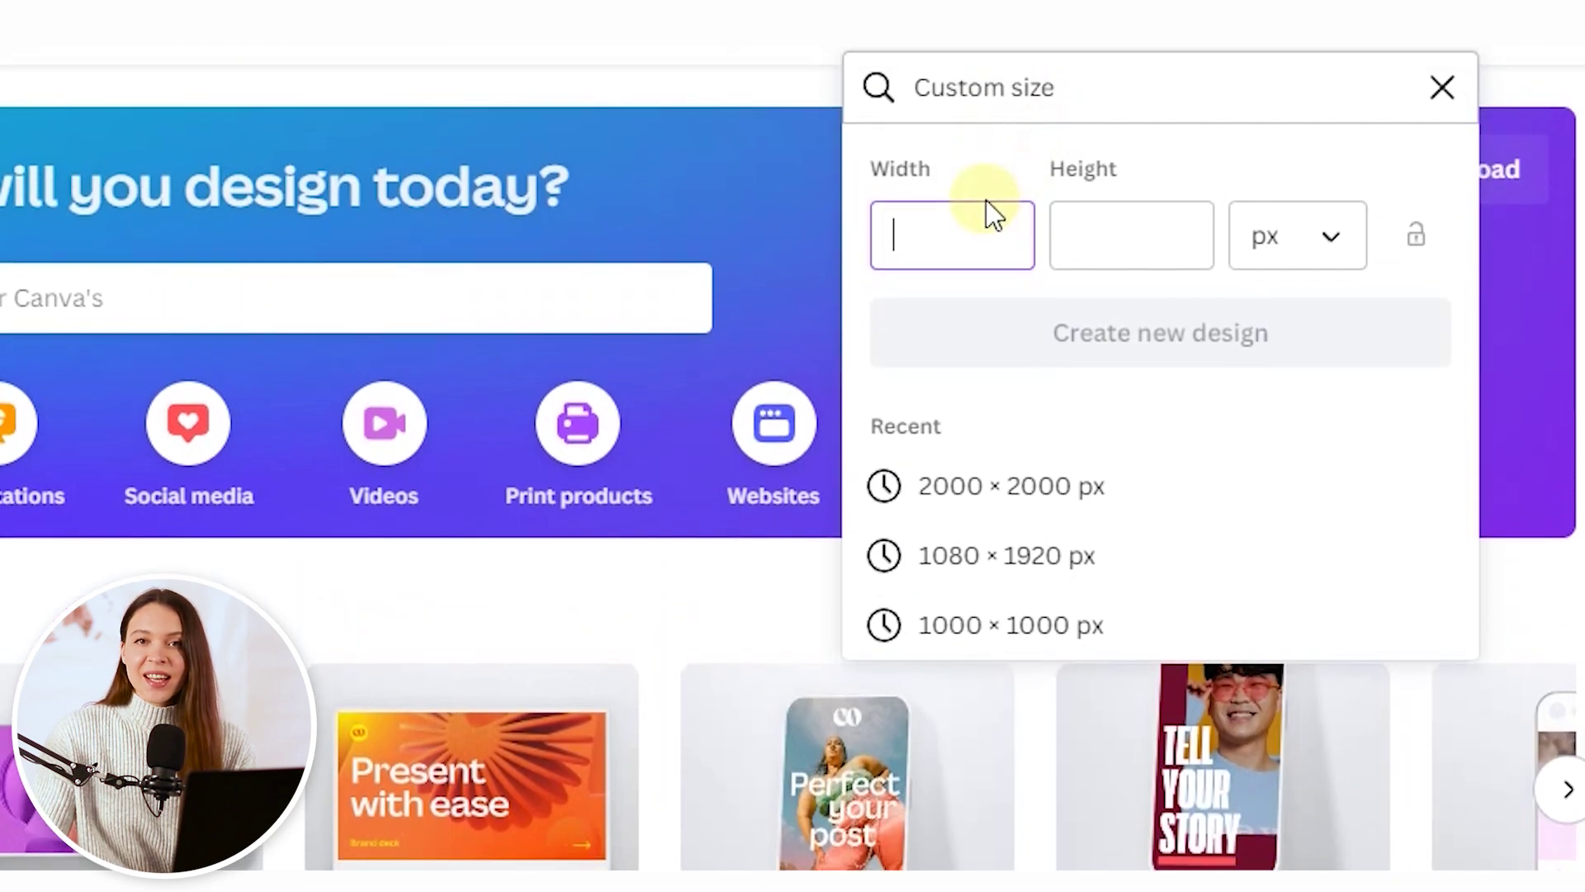
{"action": "type", "text": "2000"}
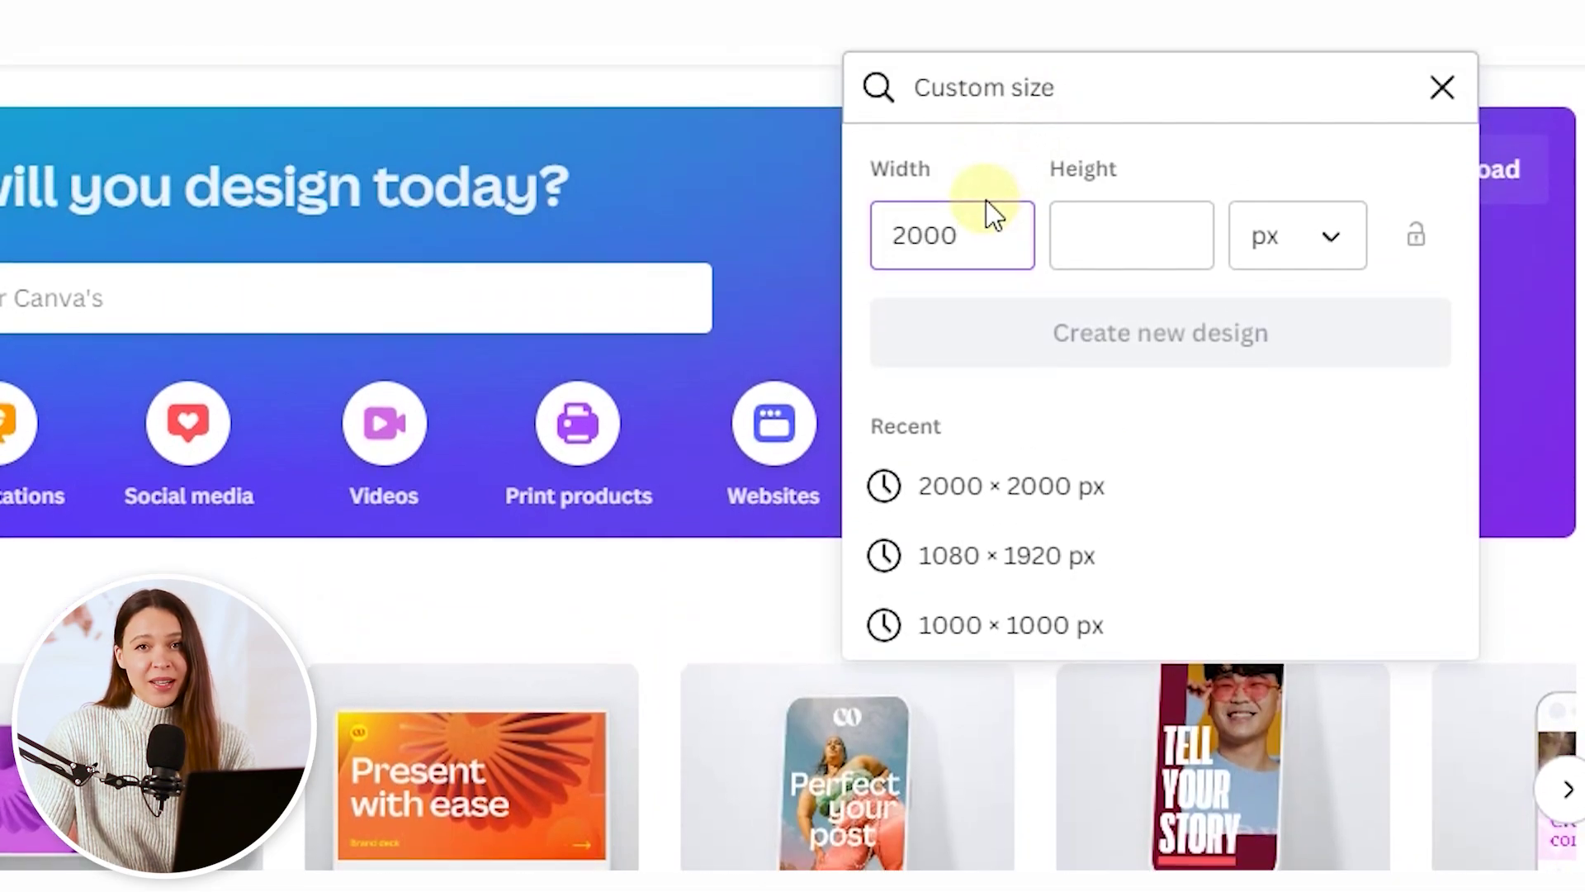
{"action": "left_click", "coordinate": [1126, 260]}
{"action": "type", "text": "2000"}
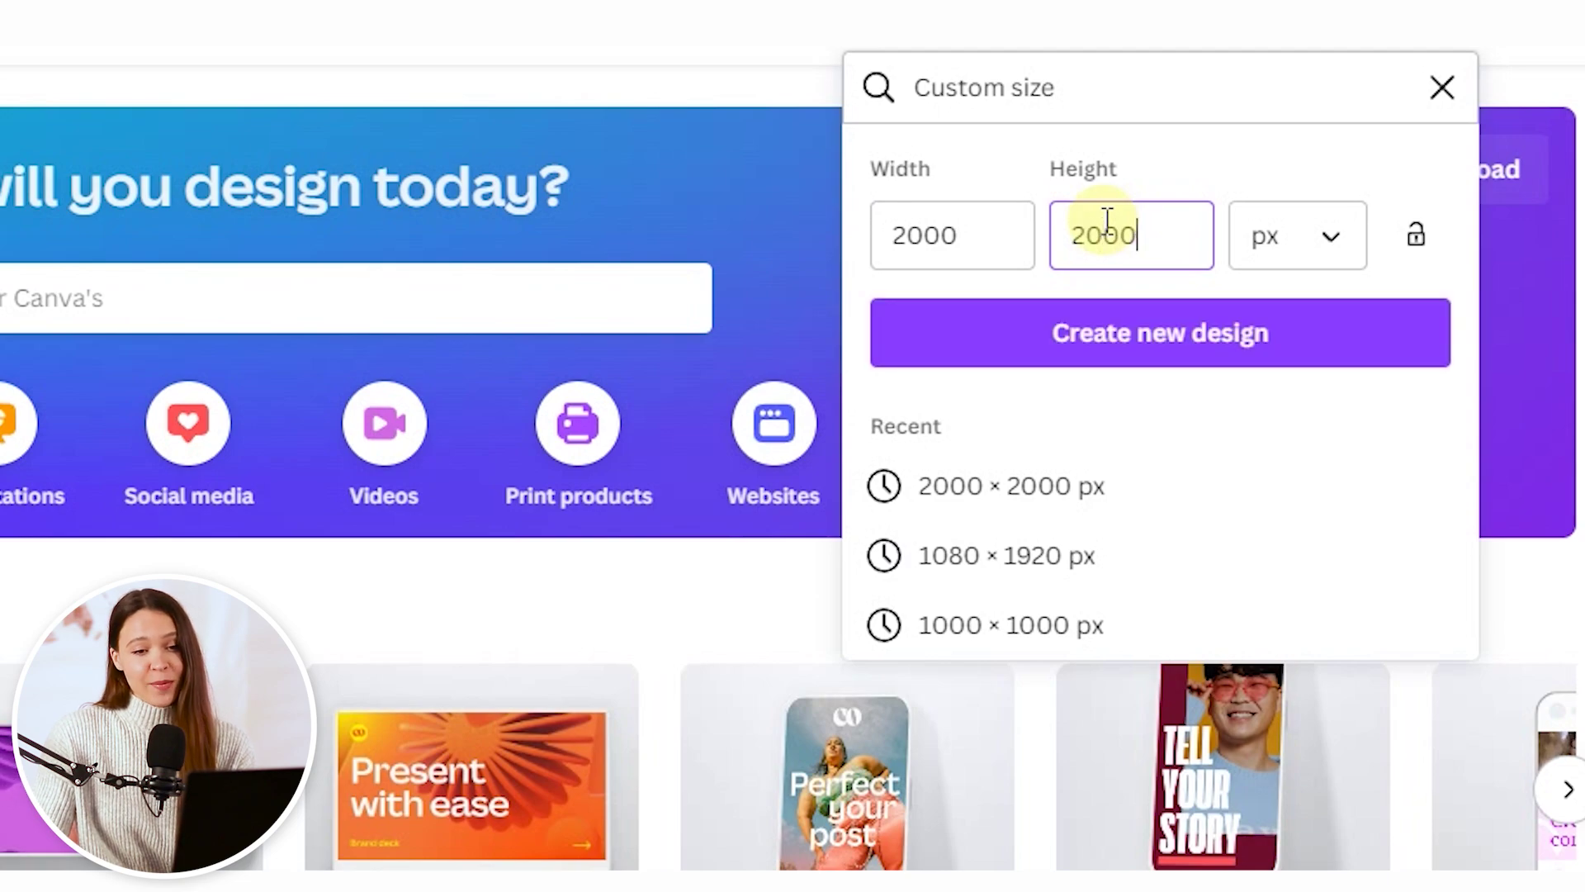
{"action": "left_click", "coordinate": [1144, 353]}
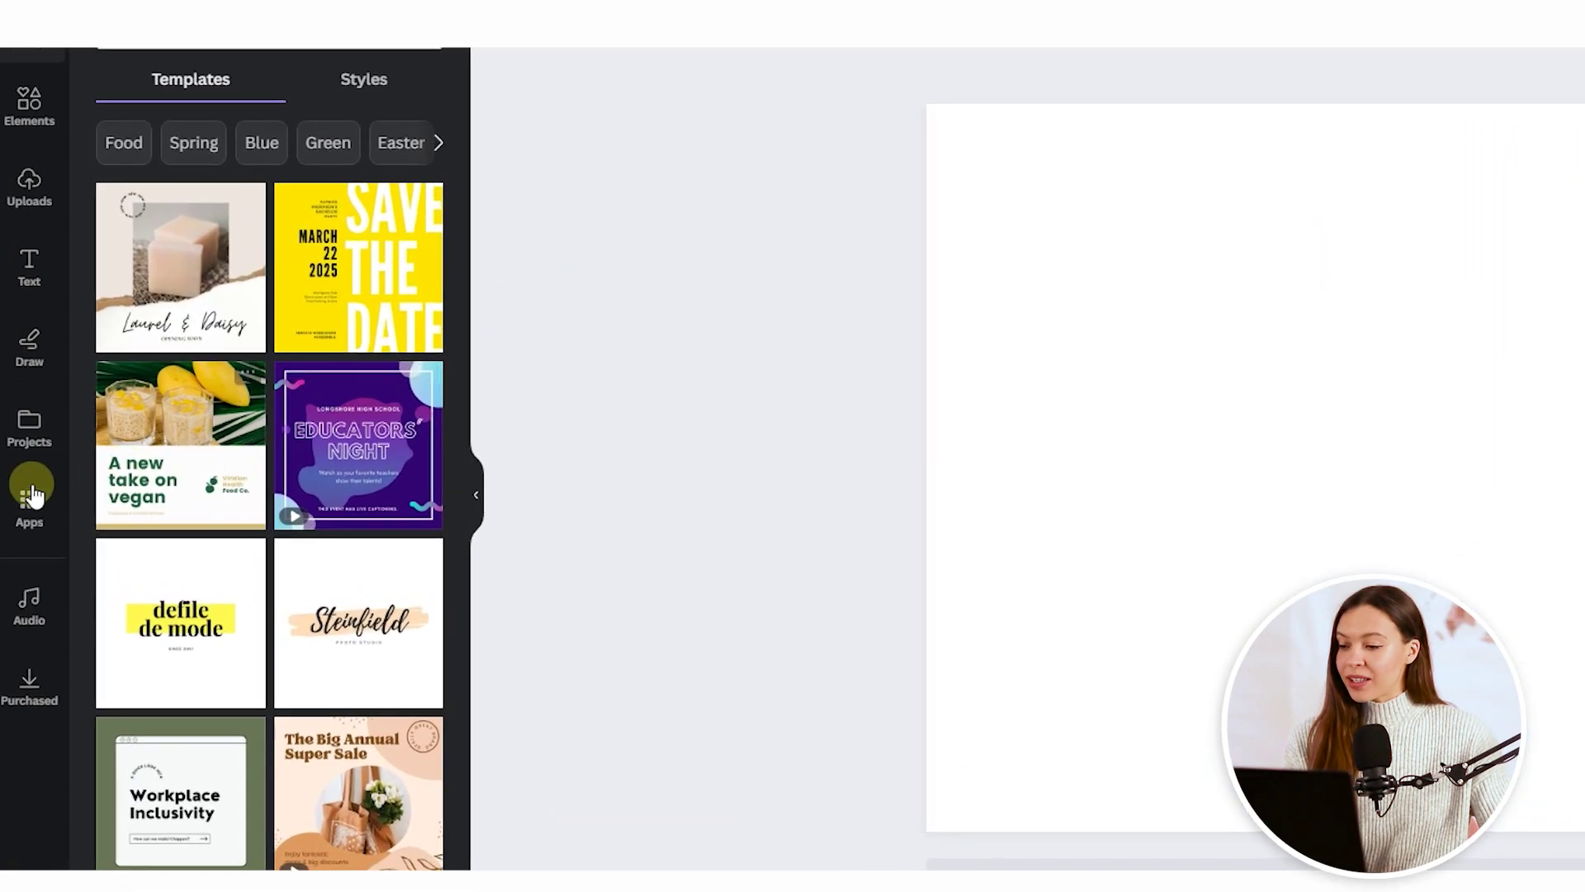
Search the Photos library for 'happy woman drinking in kitchen' and browse the results.
{"action": "left_click", "coordinate": [29, 508]}
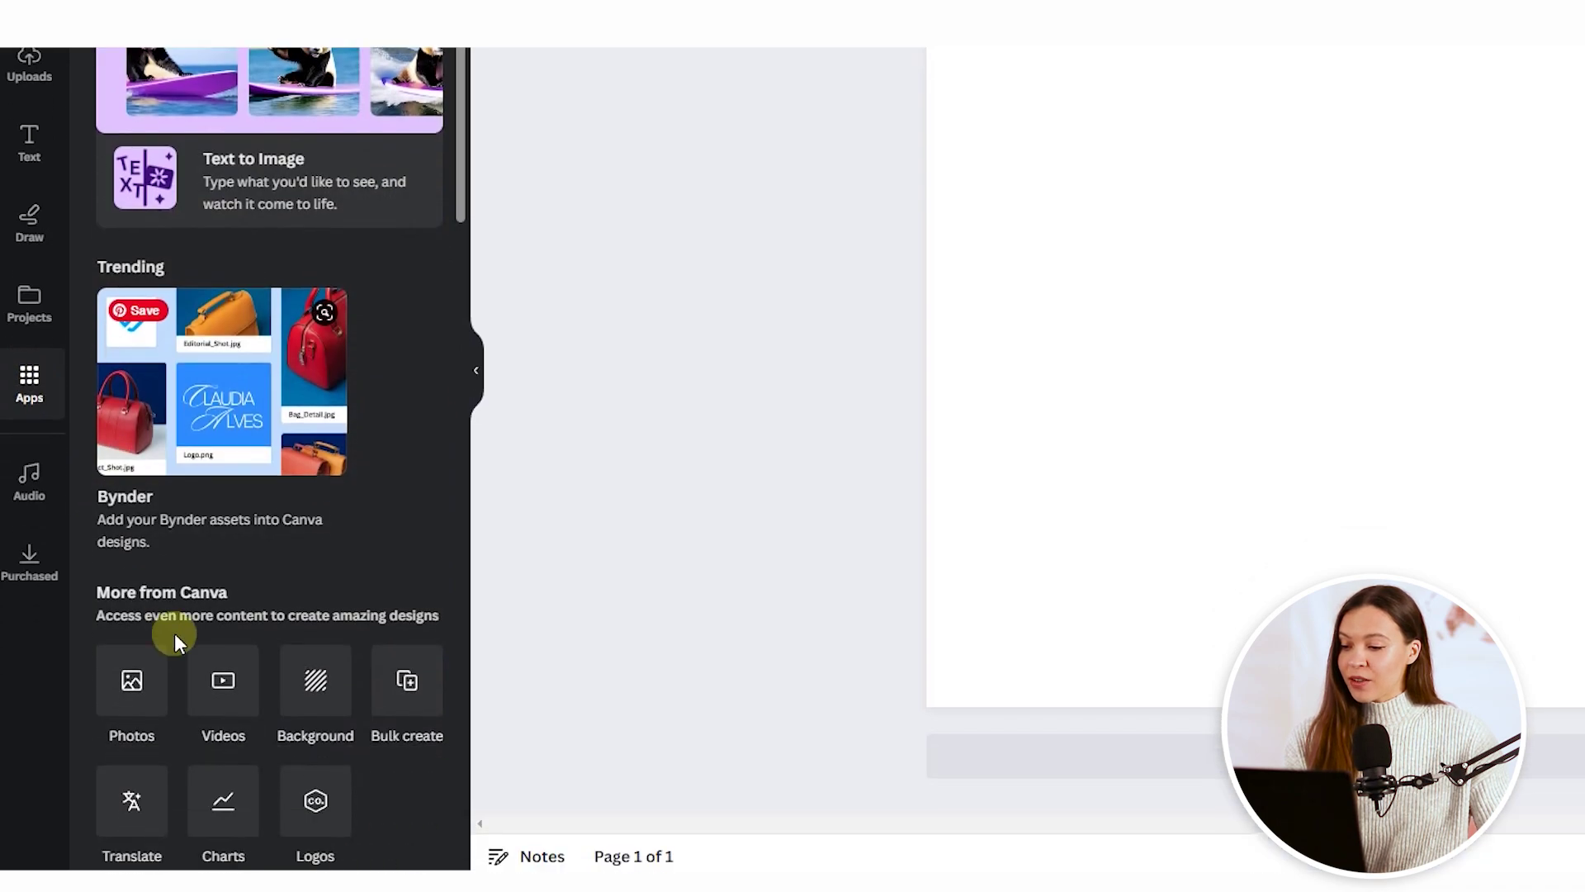
{"action": "left_click", "coordinate": [133, 697]}
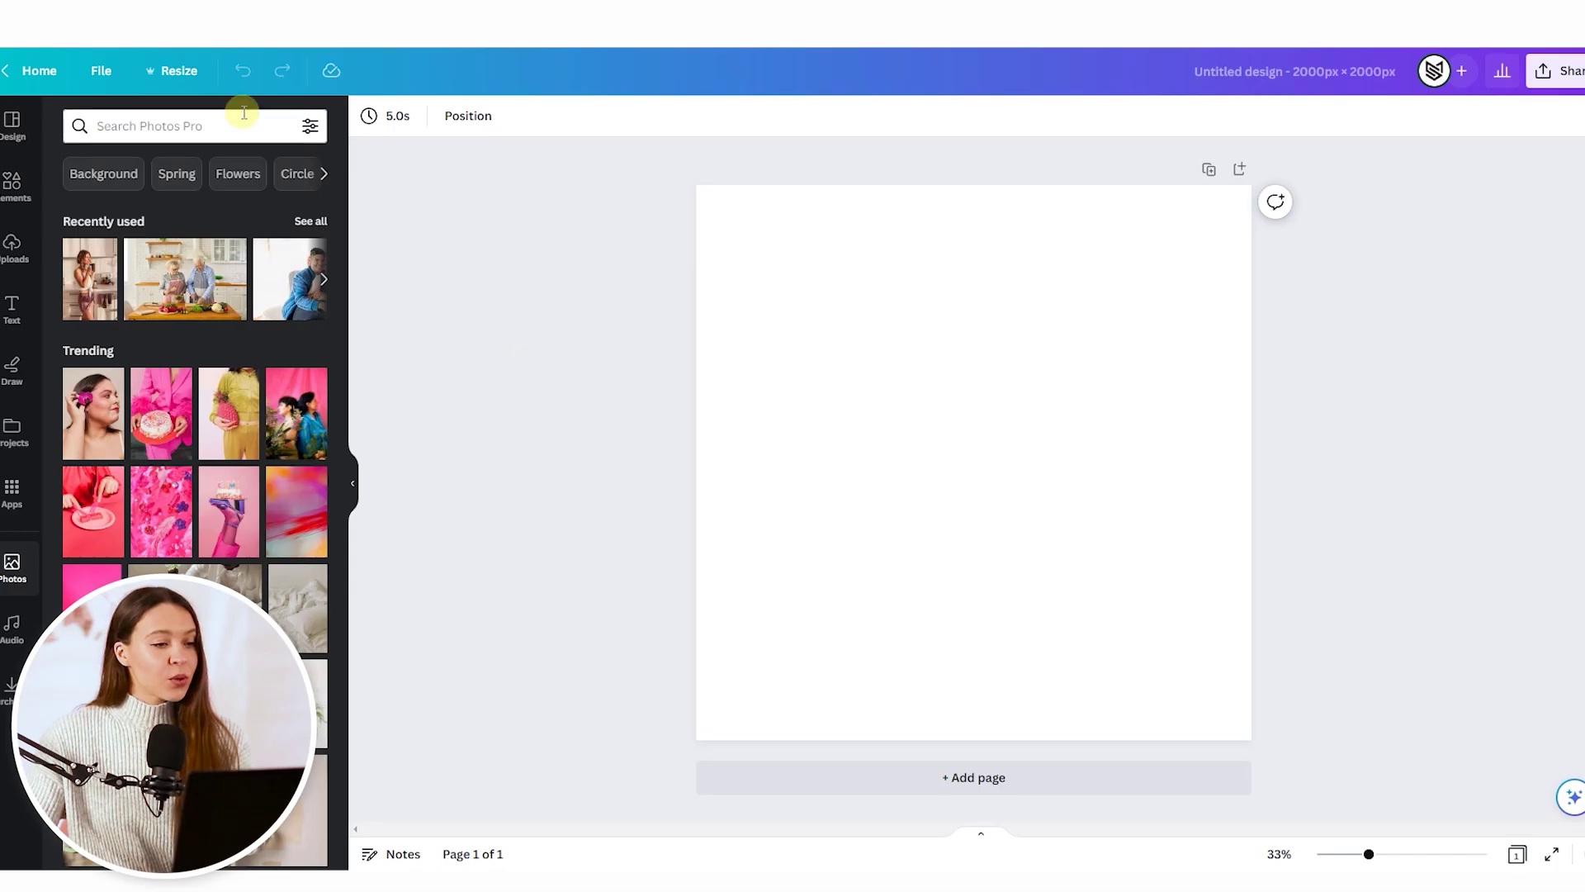
{"action": "left_click", "coordinate": [220, 121]}
{"action": "type", "text": "ha"}
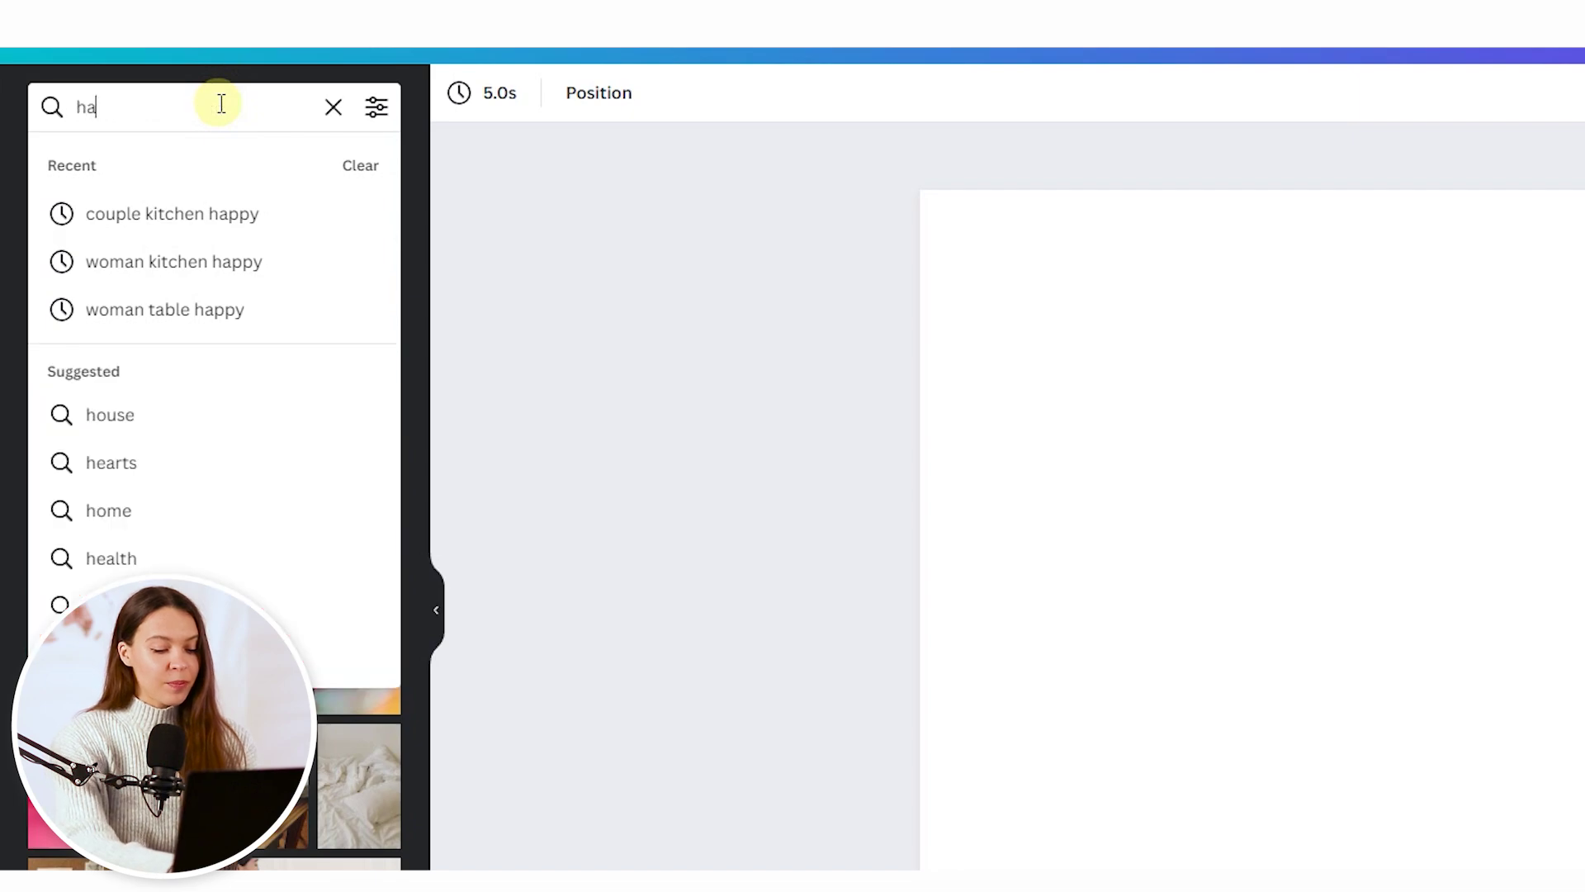
{"action": "type", "text": "ppy woman drink"}
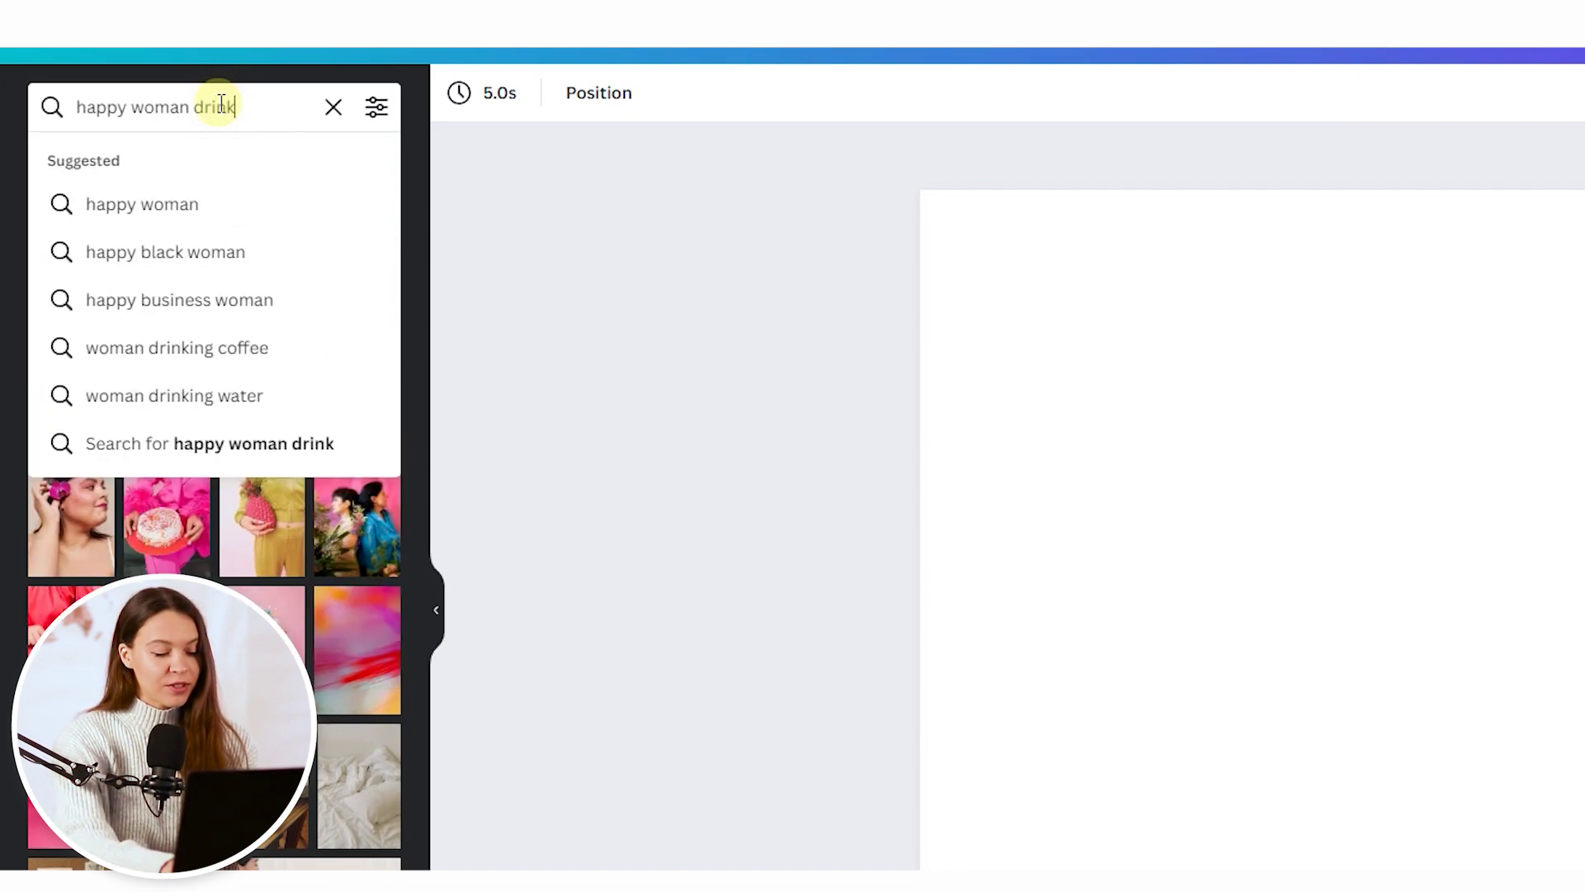
{"action": "type", "text": "ing in kitch"}
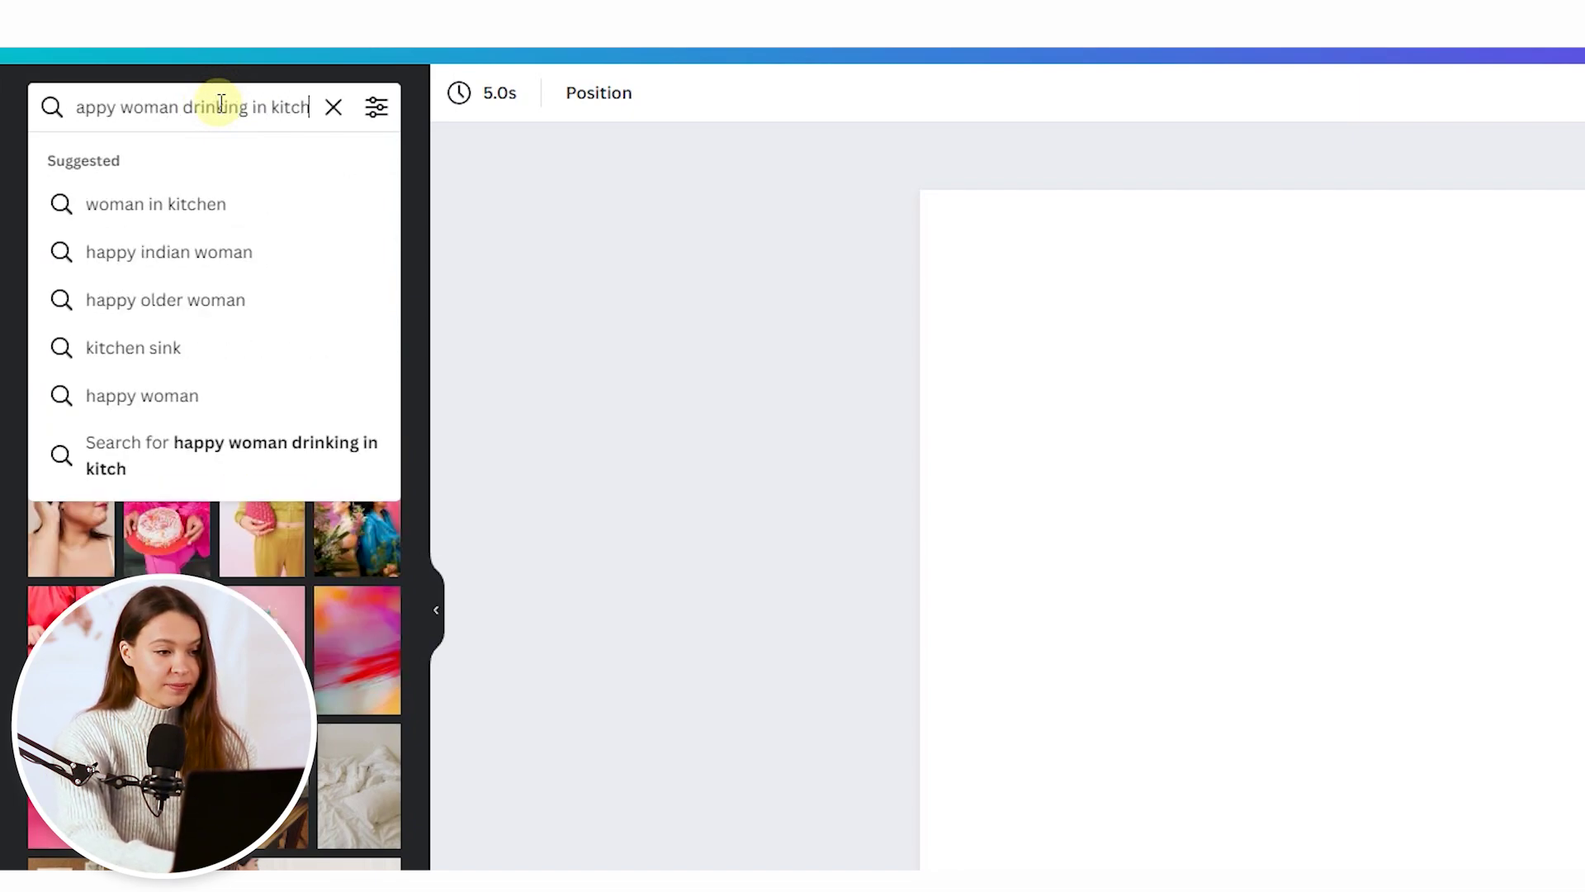
{"action": "key", "text": "Return"}
{"action": "scroll", "coordinate": [328, 248], "scroll_direction": "down", "scroll_amount": 2}
{"action": "scroll", "coordinate": [328, 261], "scroll_direction": "down", "scroll_amount": 10}
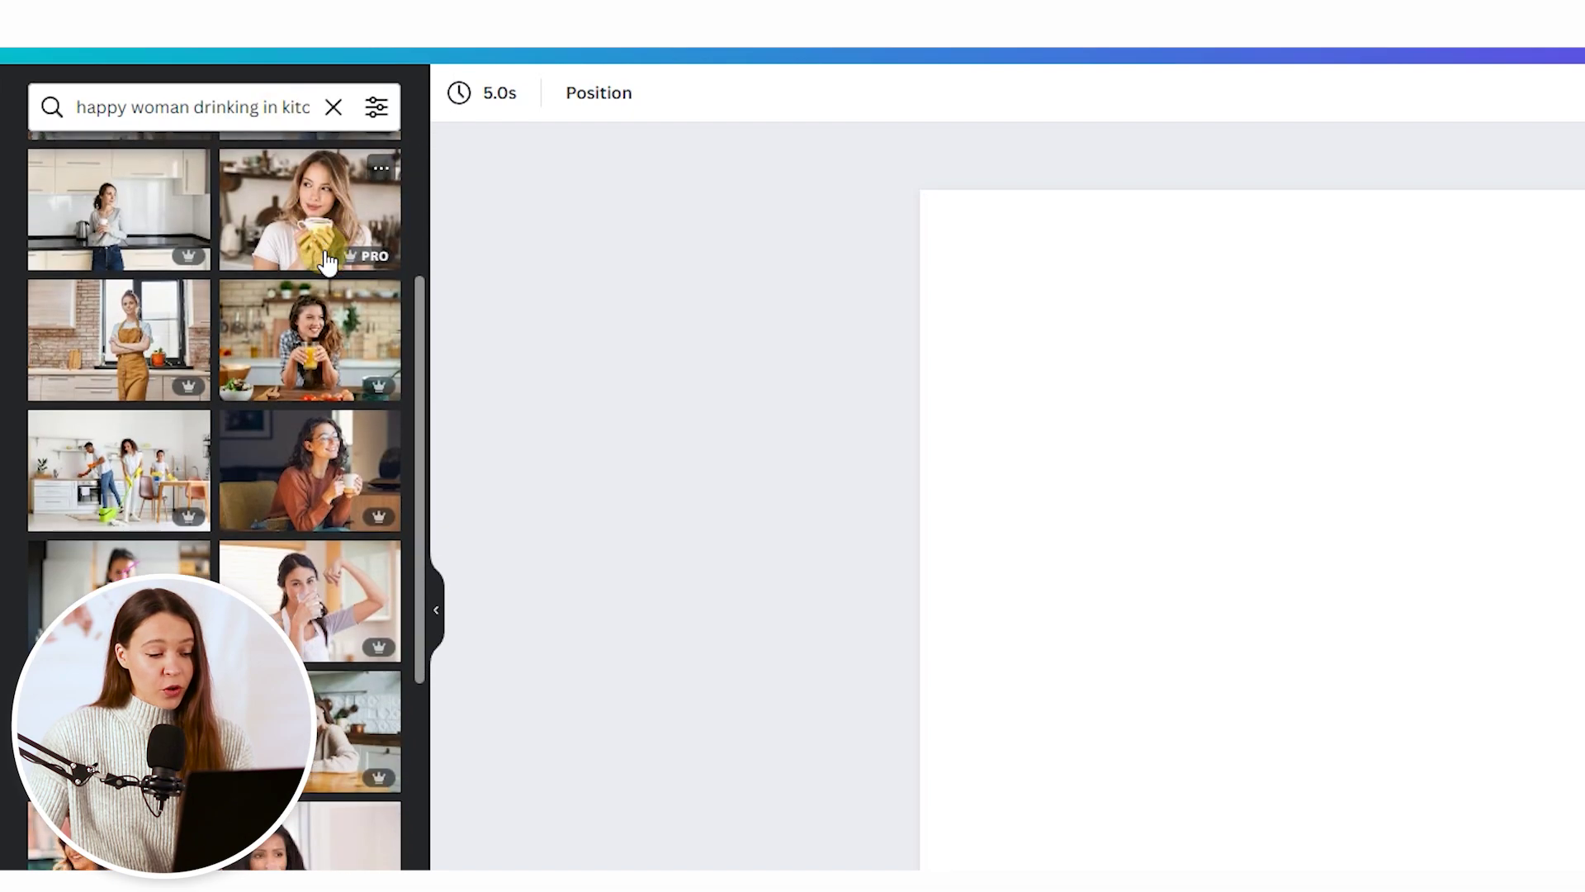
{"action": "scroll", "coordinate": [327, 261], "scroll_direction": "down", "scroll_amount": 3}
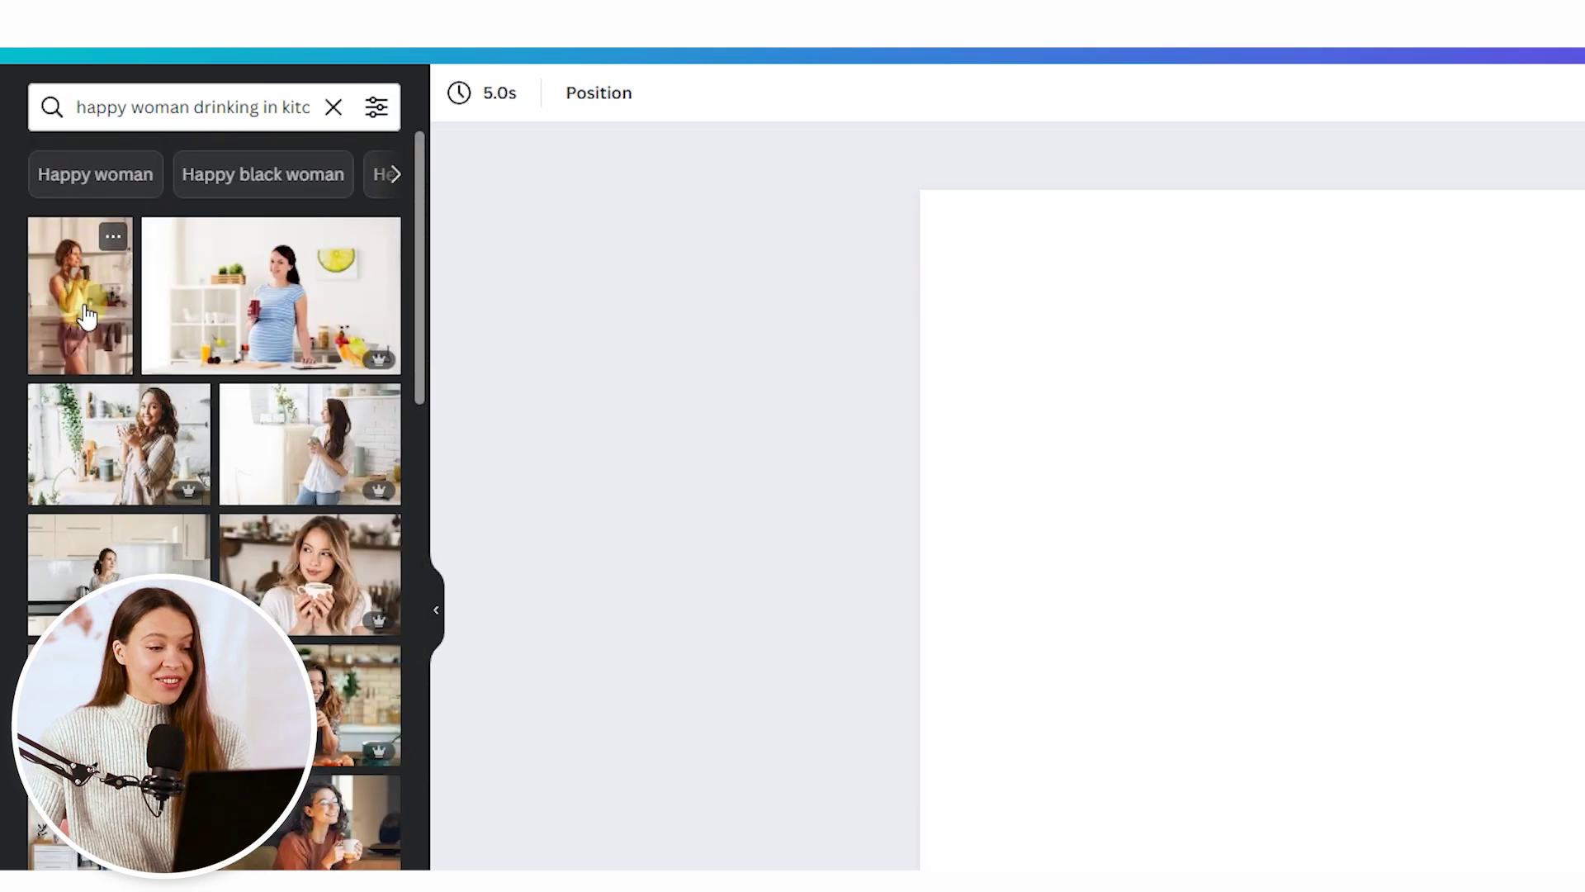
Add the woman-with-mug kitchen photo and enlarge it until it fills the whole page.
{"action": "left_click", "coordinate": [75, 297]}
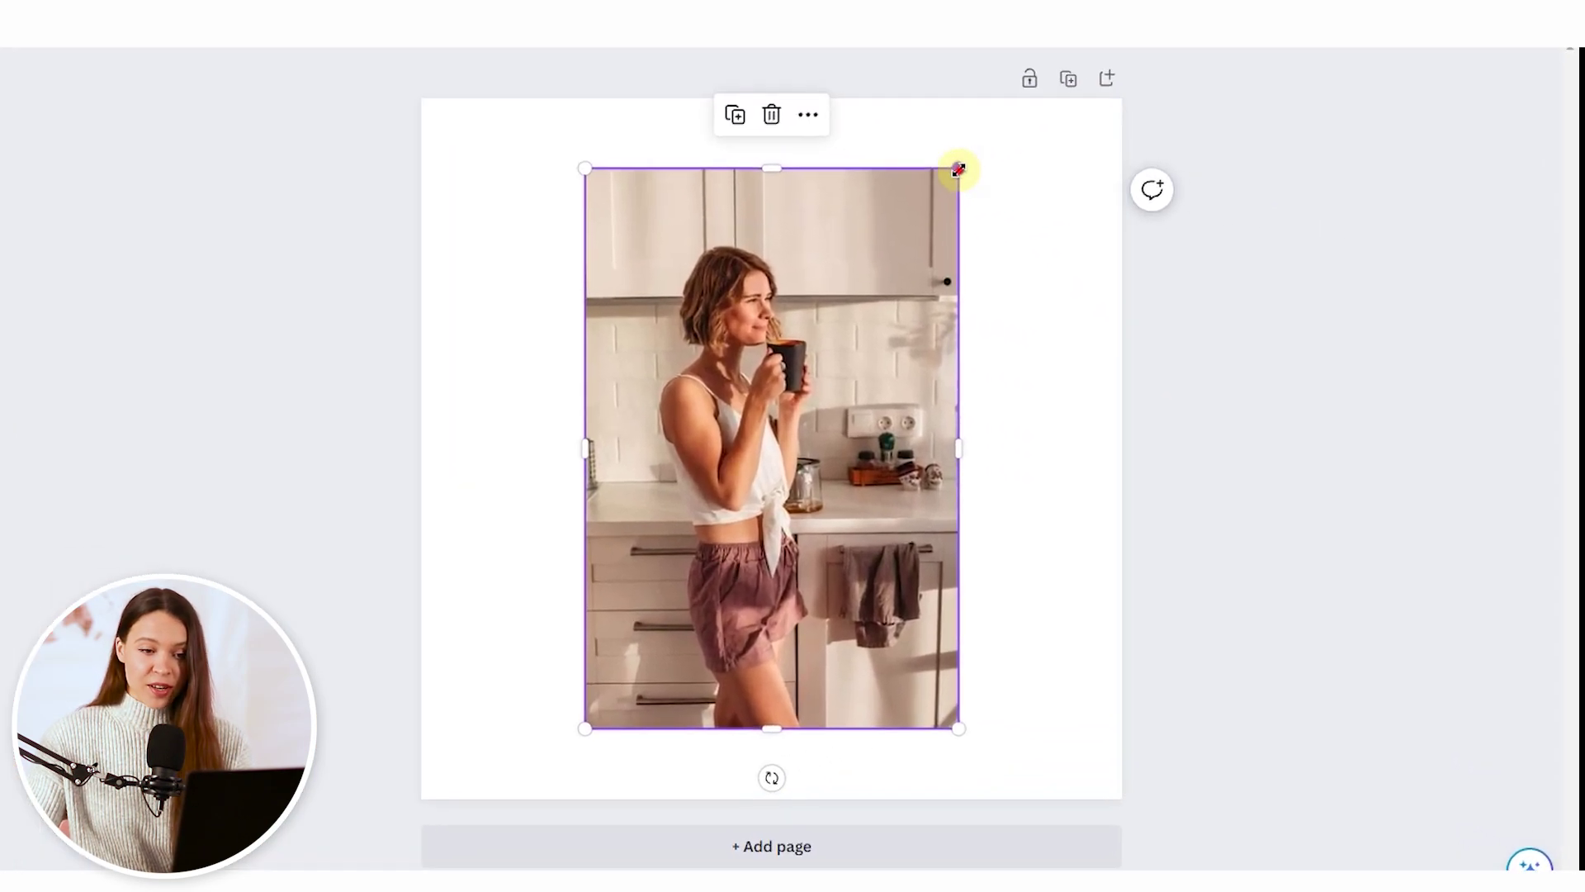
{"action": "left_click_drag", "start_coordinate": [1122, 240], "coordinate": [1154, 212]}
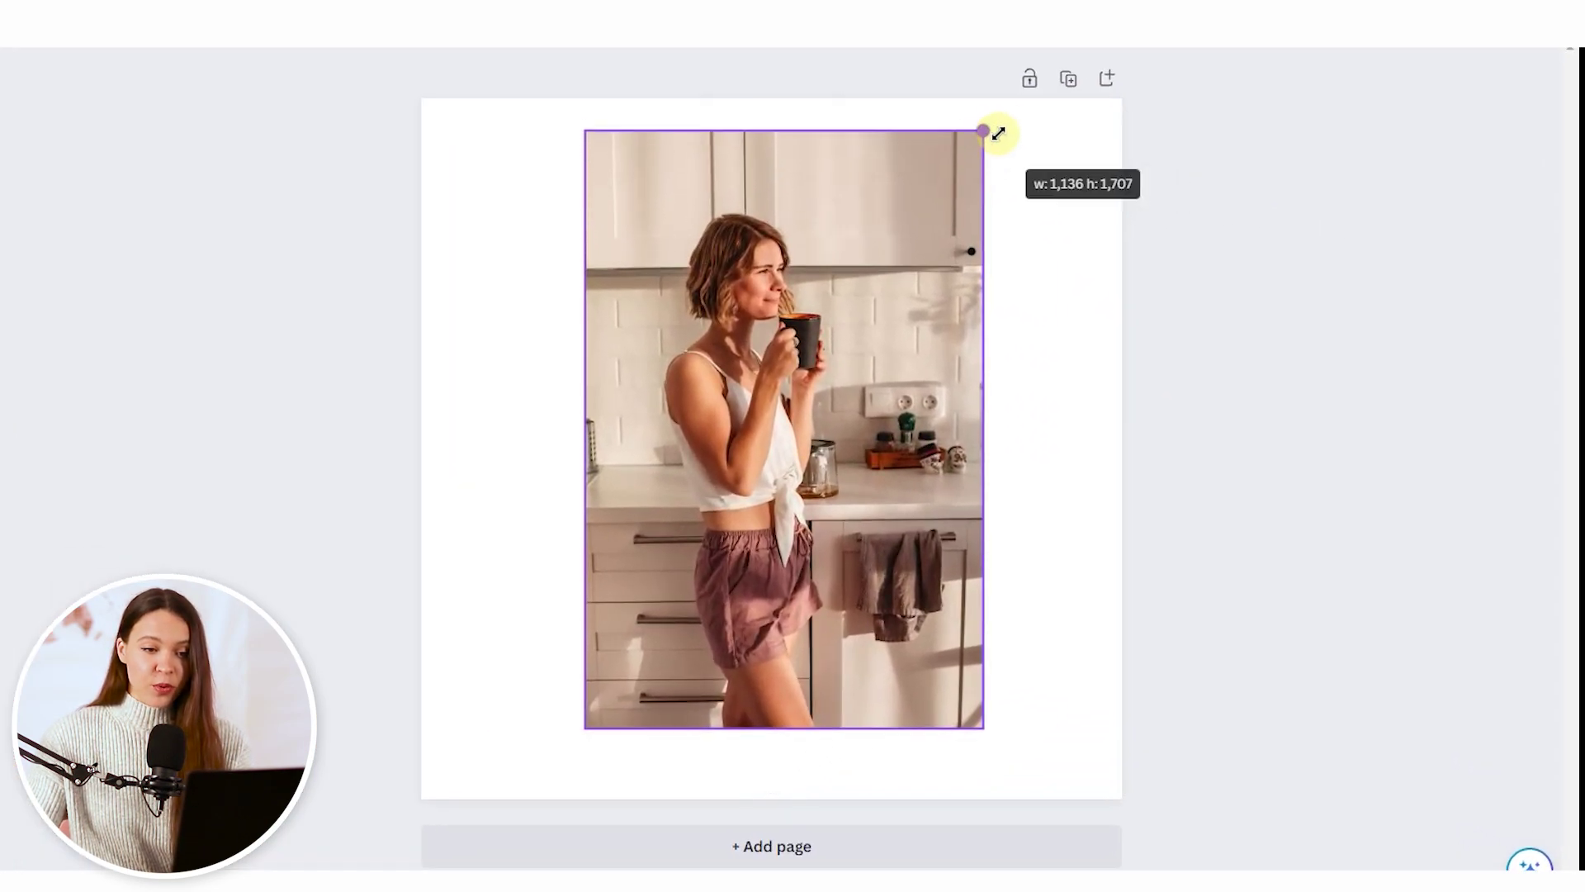
{"action": "left_click_drag", "start_coordinate": [998, 133], "coordinate": [1106, 25]}
{"action": "left_click_drag", "start_coordinate": [591, 722], "coordinate": [418, 867]}
{"action": "left_click_drag", "start_coordinate": [980, 572], "coordinate": [1008, 496]}
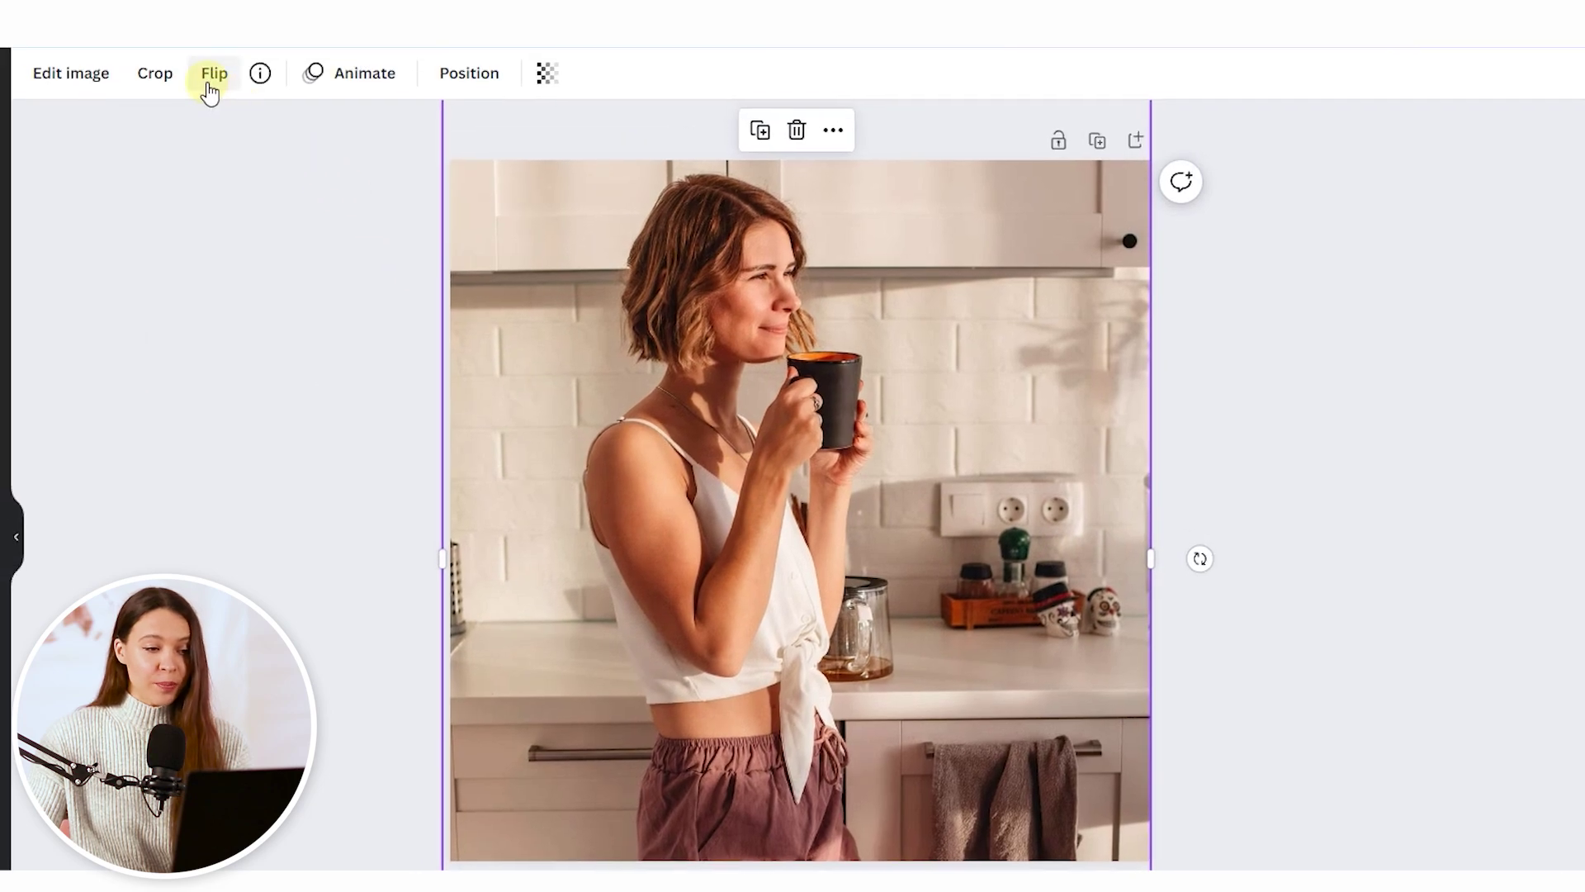
{"action": "left_click", "coordinate": [213, 79]}
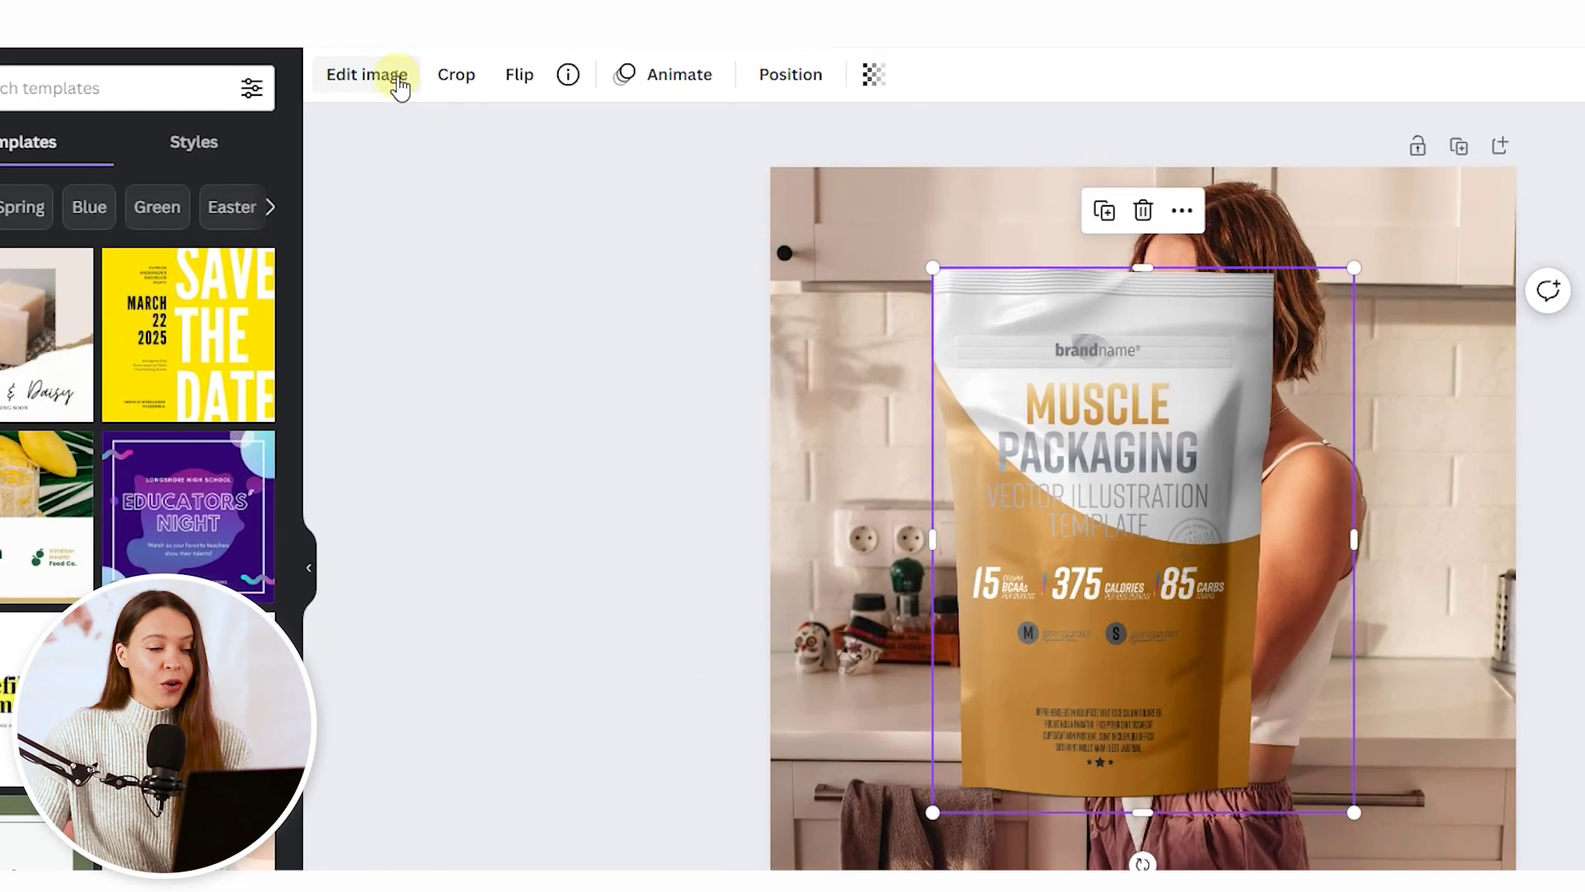
Bring up the image effects for the Muscle Packaging pouch image.
{"action": "left_click", "coordinate": [412, 117]}
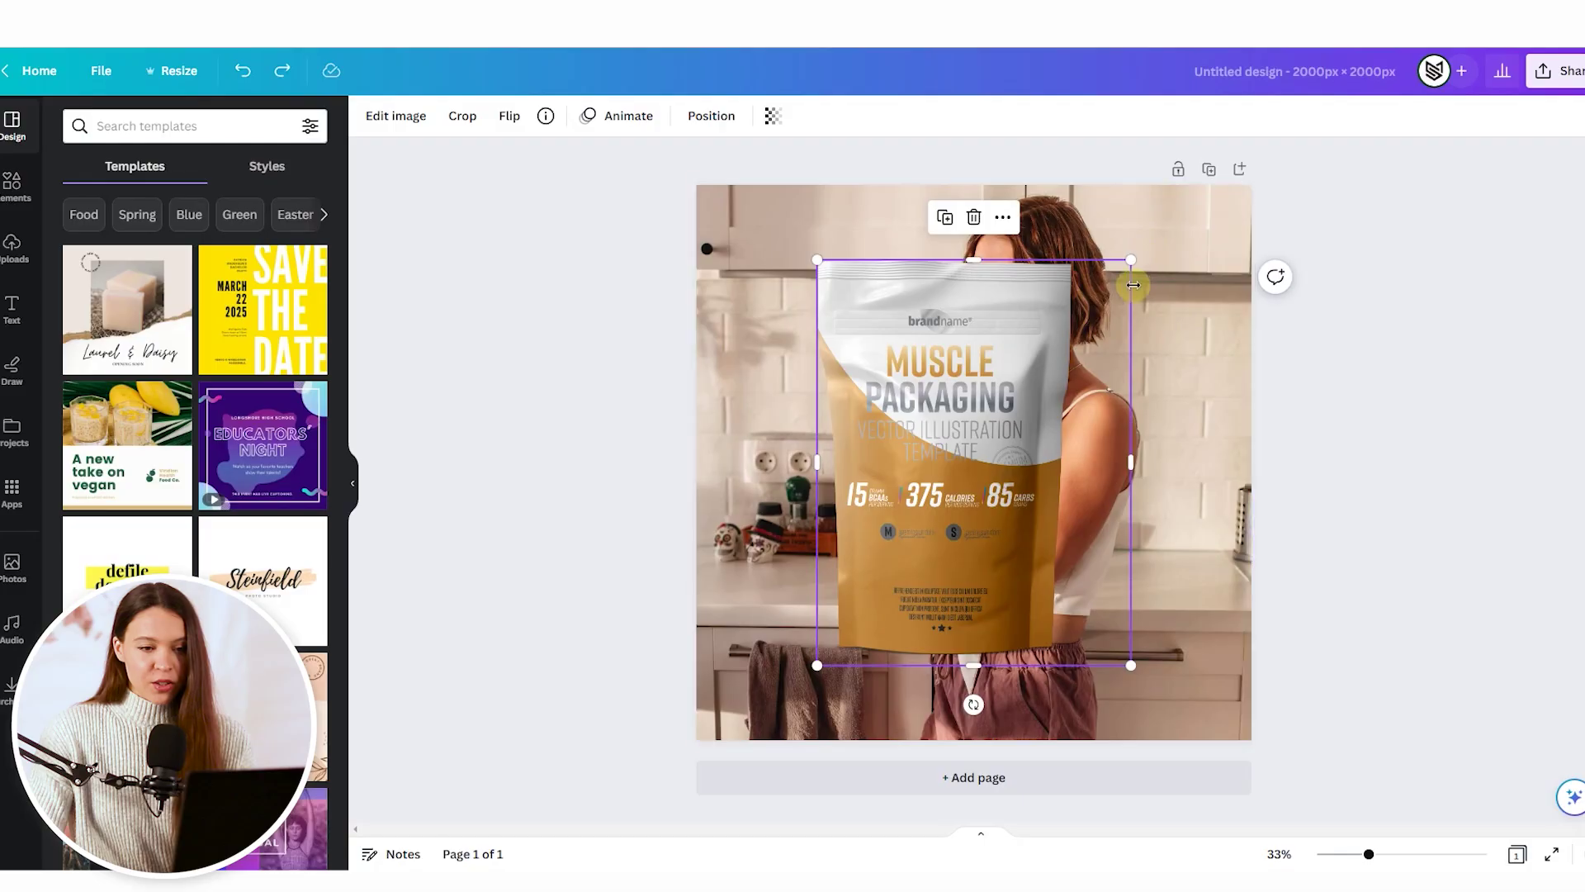
Shrink the Muscle Packaging pouch and set it on the counter left of the woman.
{"action": "left_click_drag", "start_coordinate": [1128, 262], "coordinate": [996, 434]}
{"action": "left_click_drag", "start_coordinate": [904, 572], "coordinate": [810, 508]}
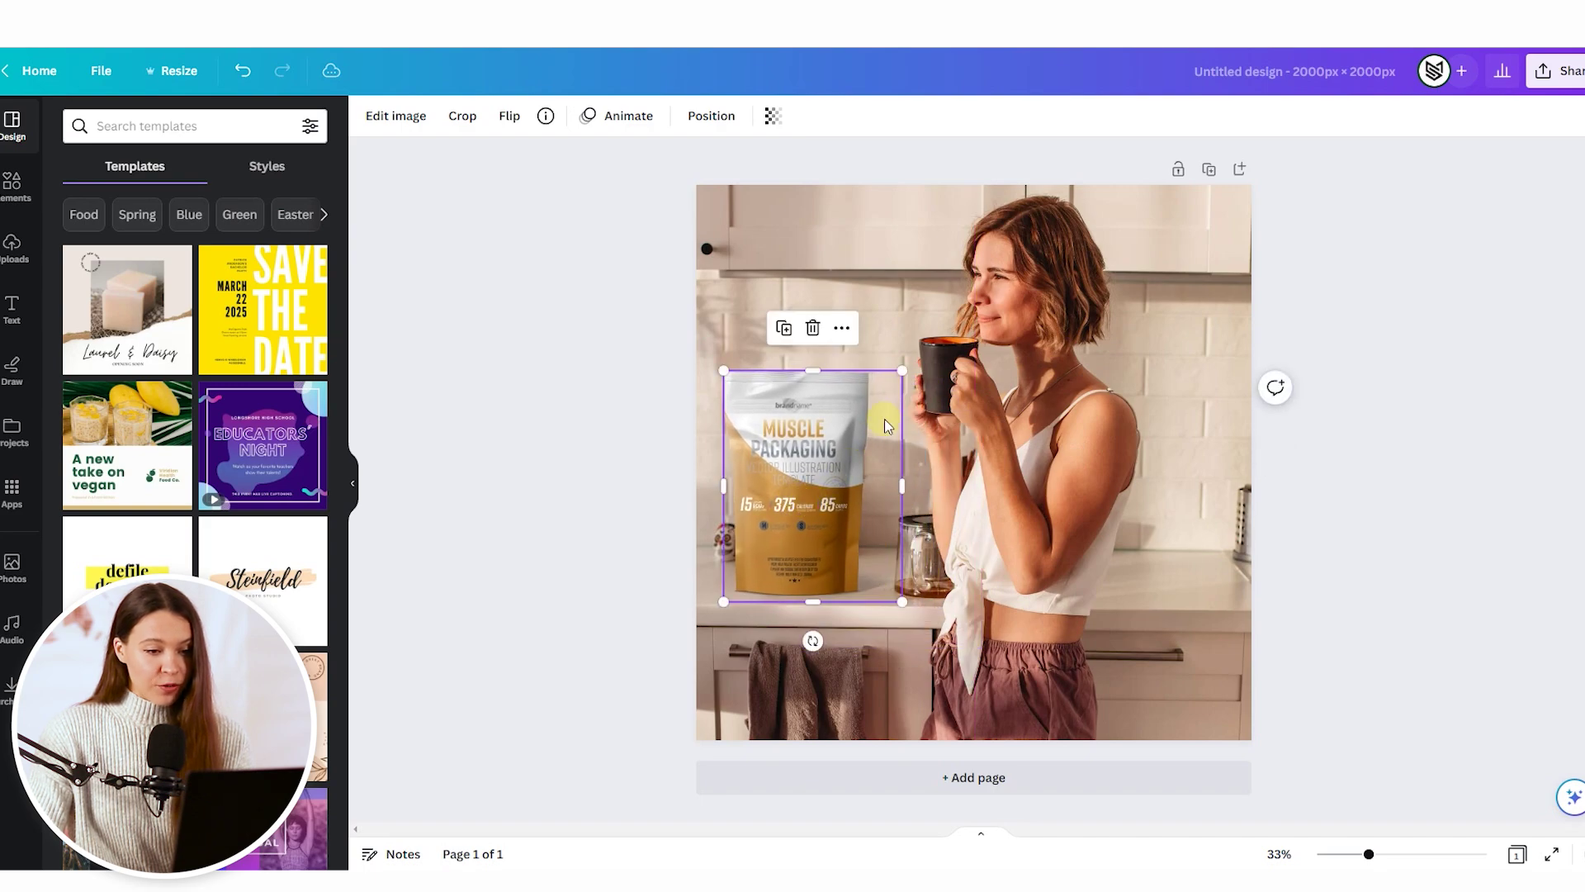
{"action": "left_click_drag", "start_coordinate": [904, 373], "coordinate": [871, 400]}
{"action": "left_click_drag", "start_coordinate": [805, 504], "coordinate": [780, 504]}
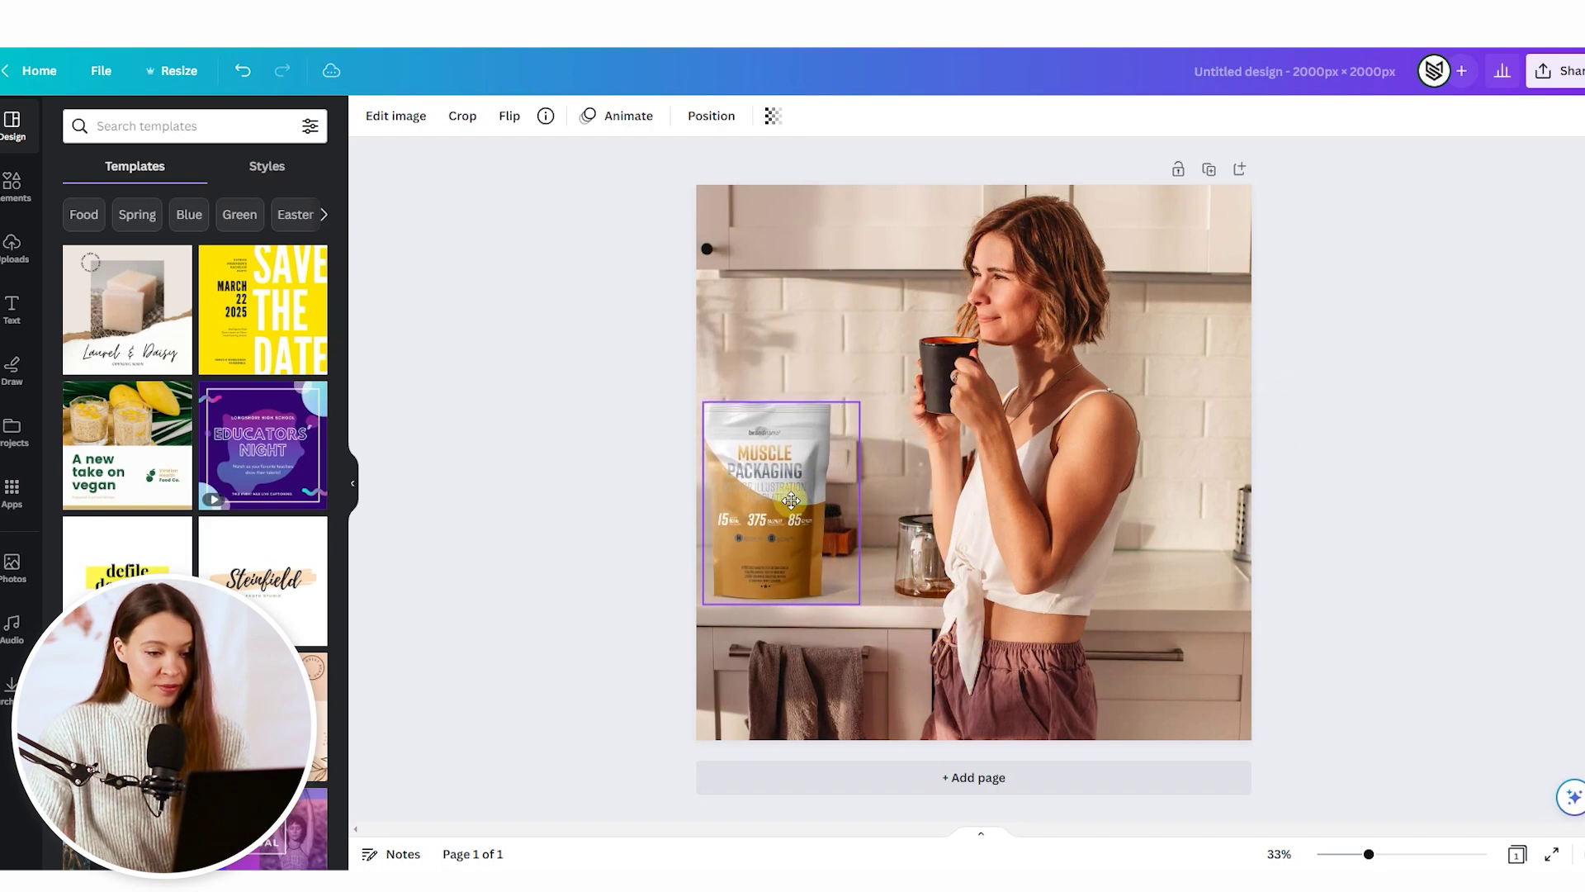
{"action": "left_click", "coordinate": [690, 593]}
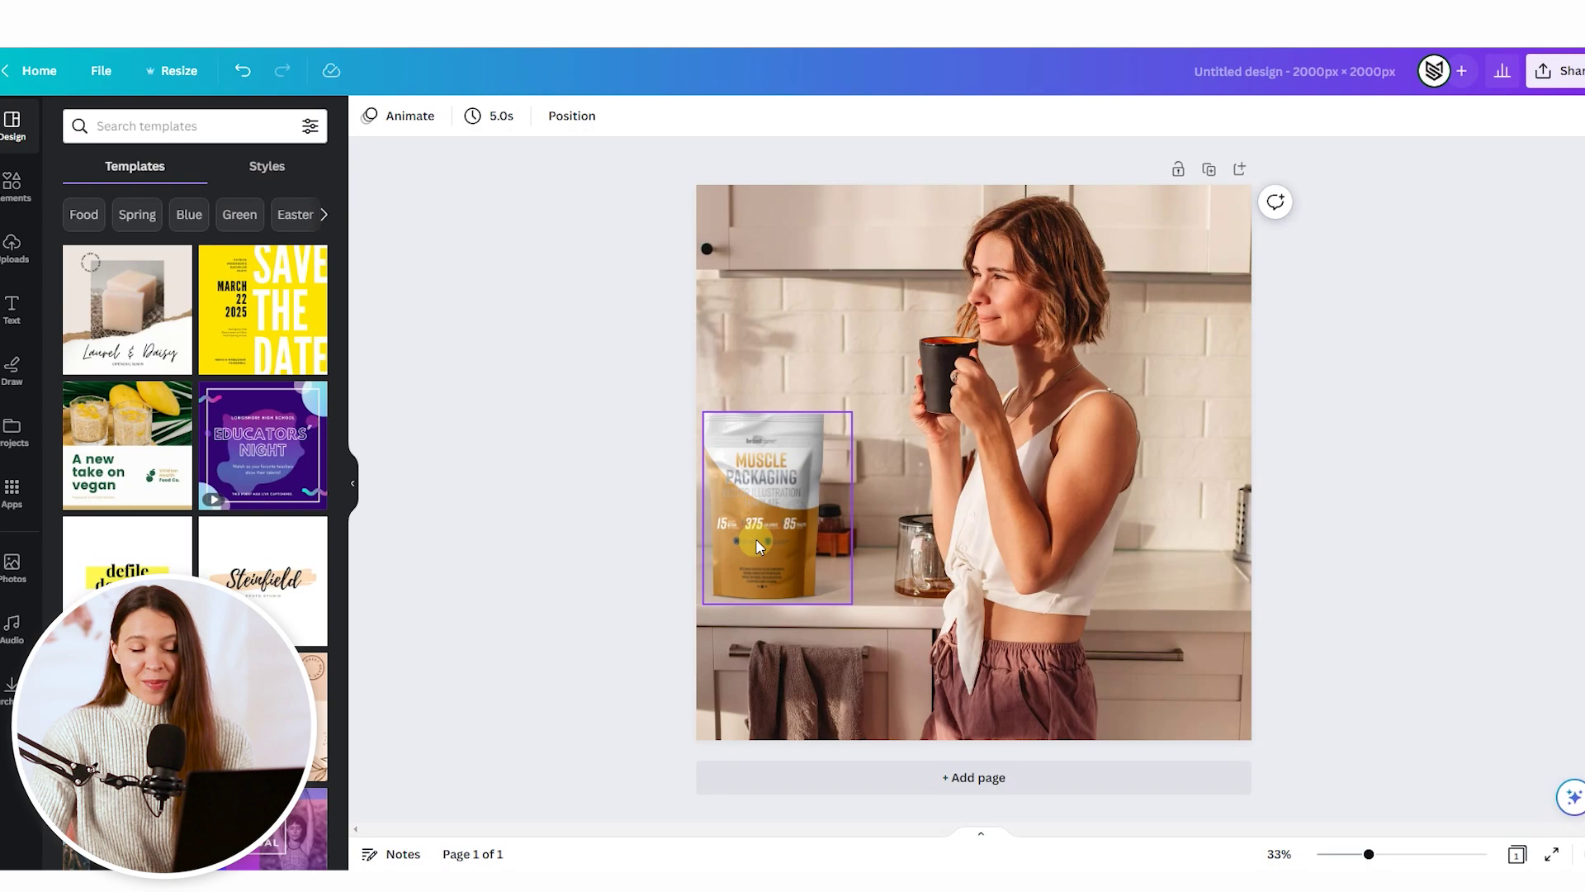
{"action": "left_click", "coordinate": [764, 509]}
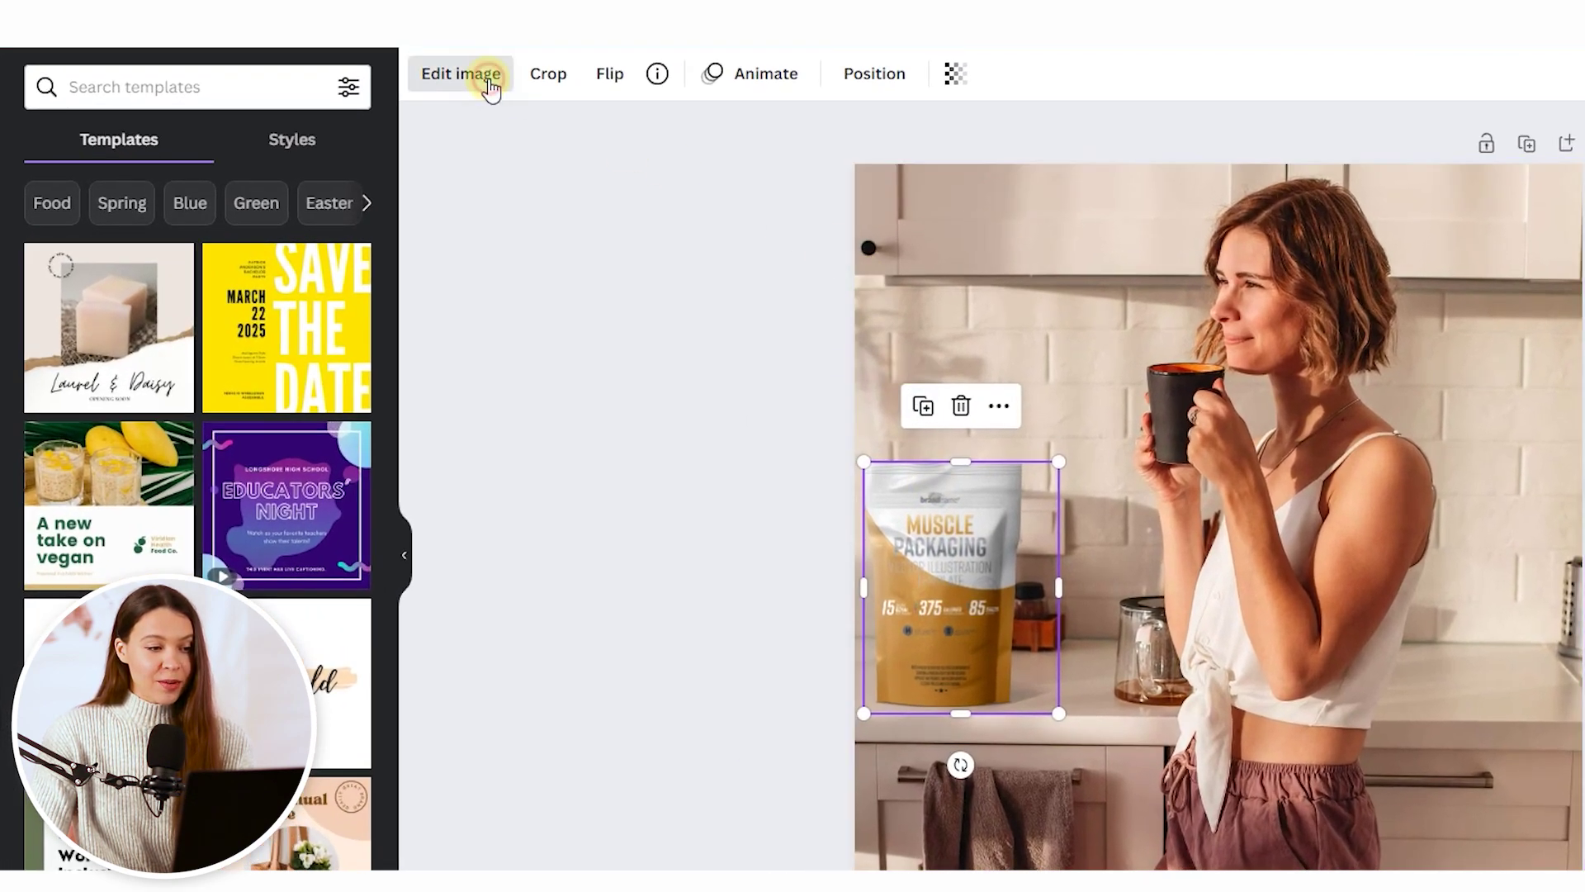
{"action": "left_click", "coordinate": [491, 89]}
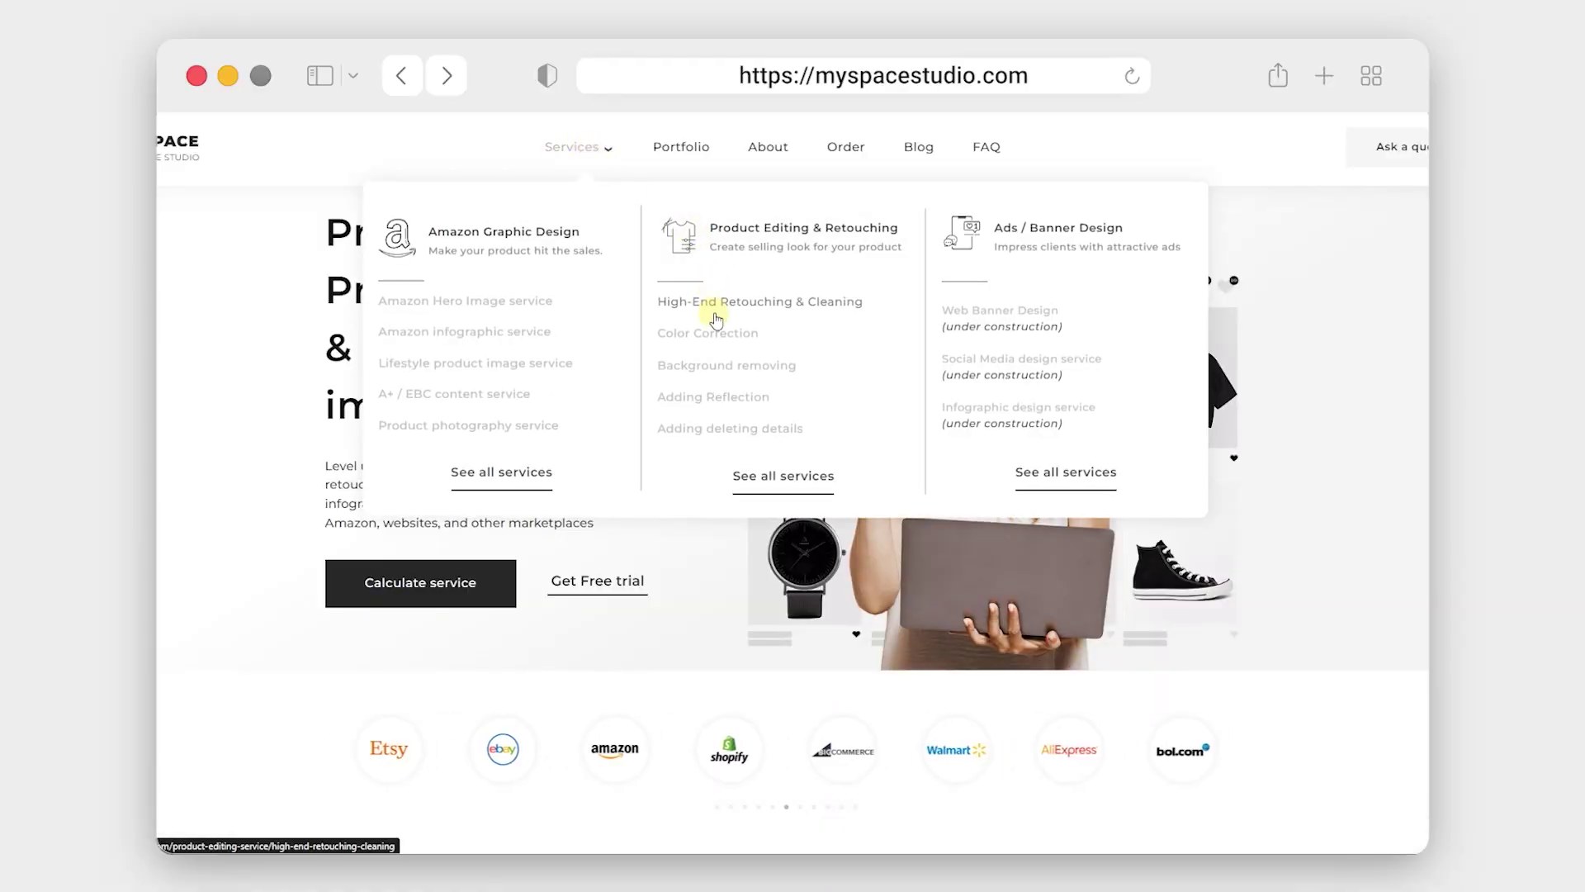
Go from the studio's Background removing service page to its Send Request order page.
{"action": "left_click", "coordinate": [708, 369]}
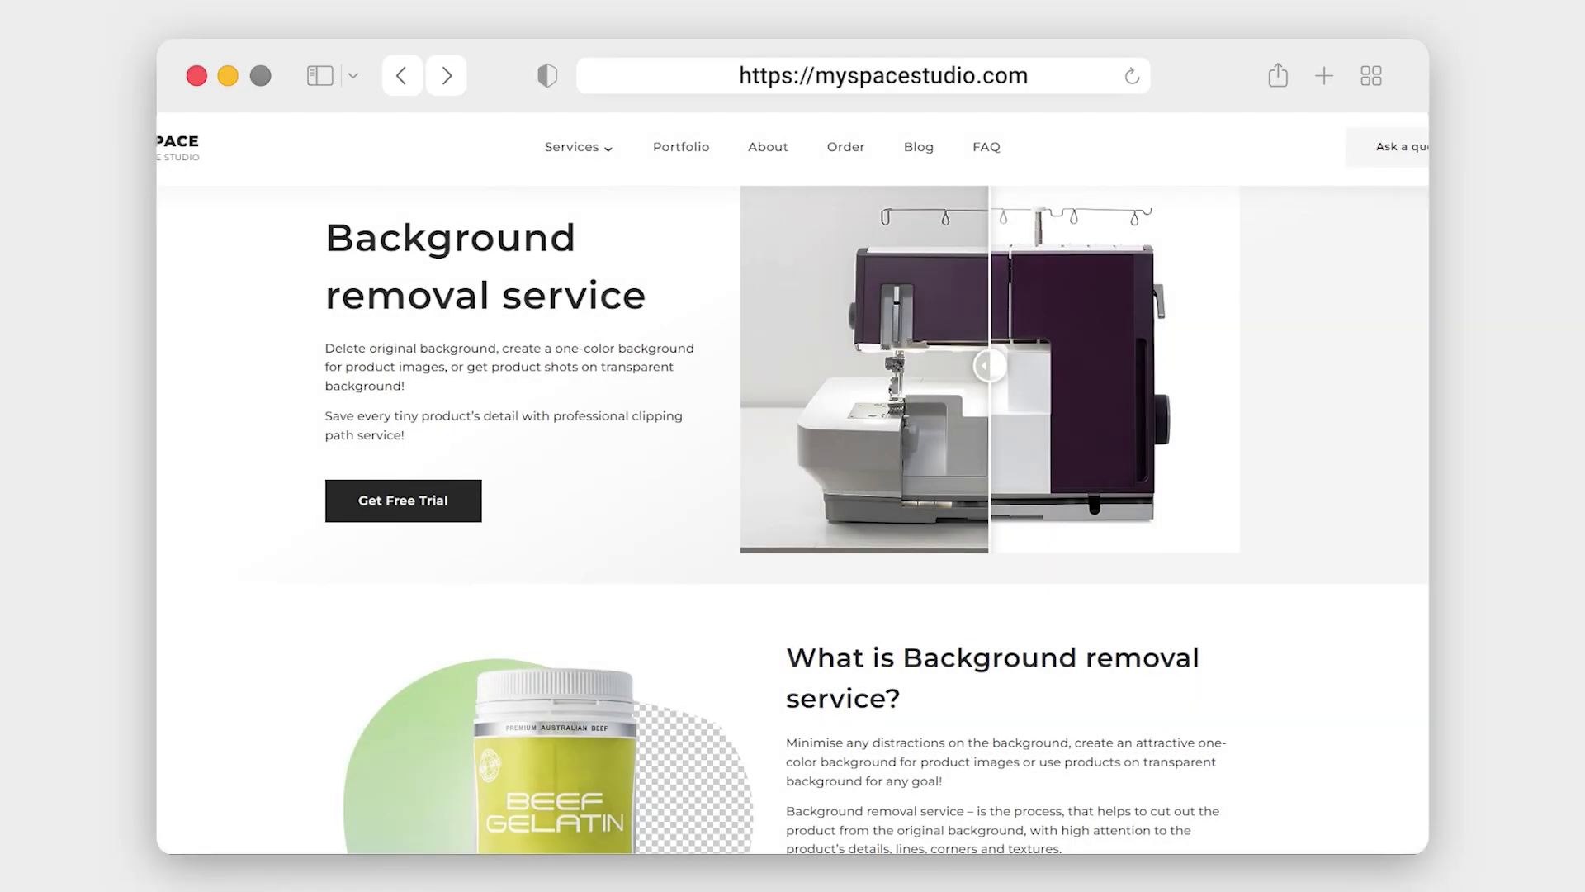
{"action": "scroll", "coordinate": [793, 520], "scroll_direction": "down", "scroll_amount": 5}
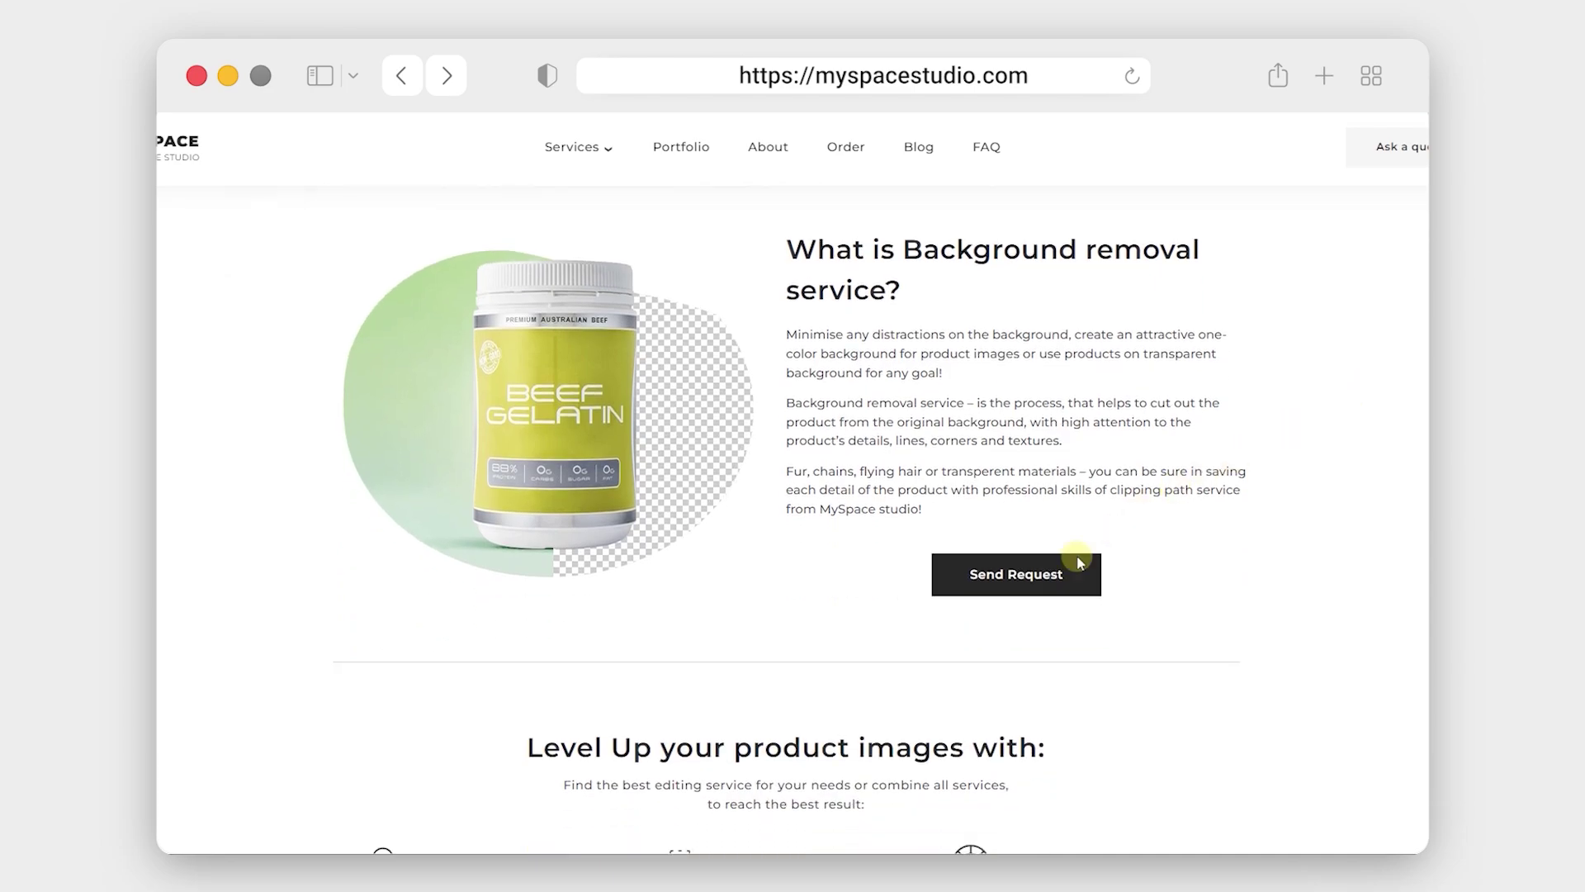
{"action": "left_click", "coordinate": [1024, 576]}
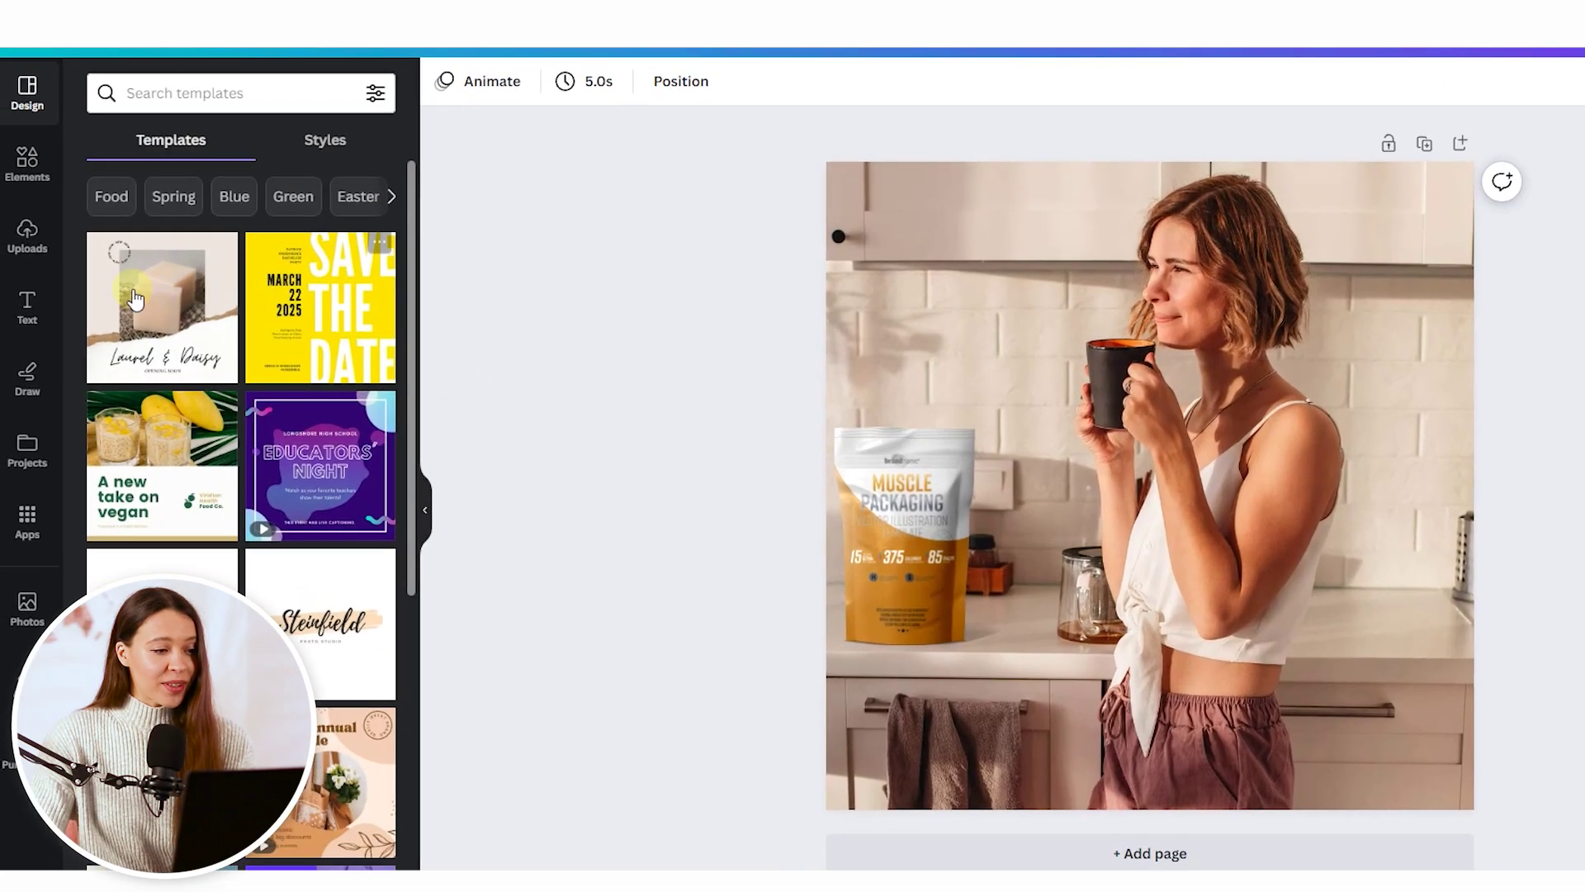
Add a yellow 'Add. Mix. Enjoy!' heading split over two lines with a slightly smaller font.
{"action": "left_click", "coordinate": [10, 310]}
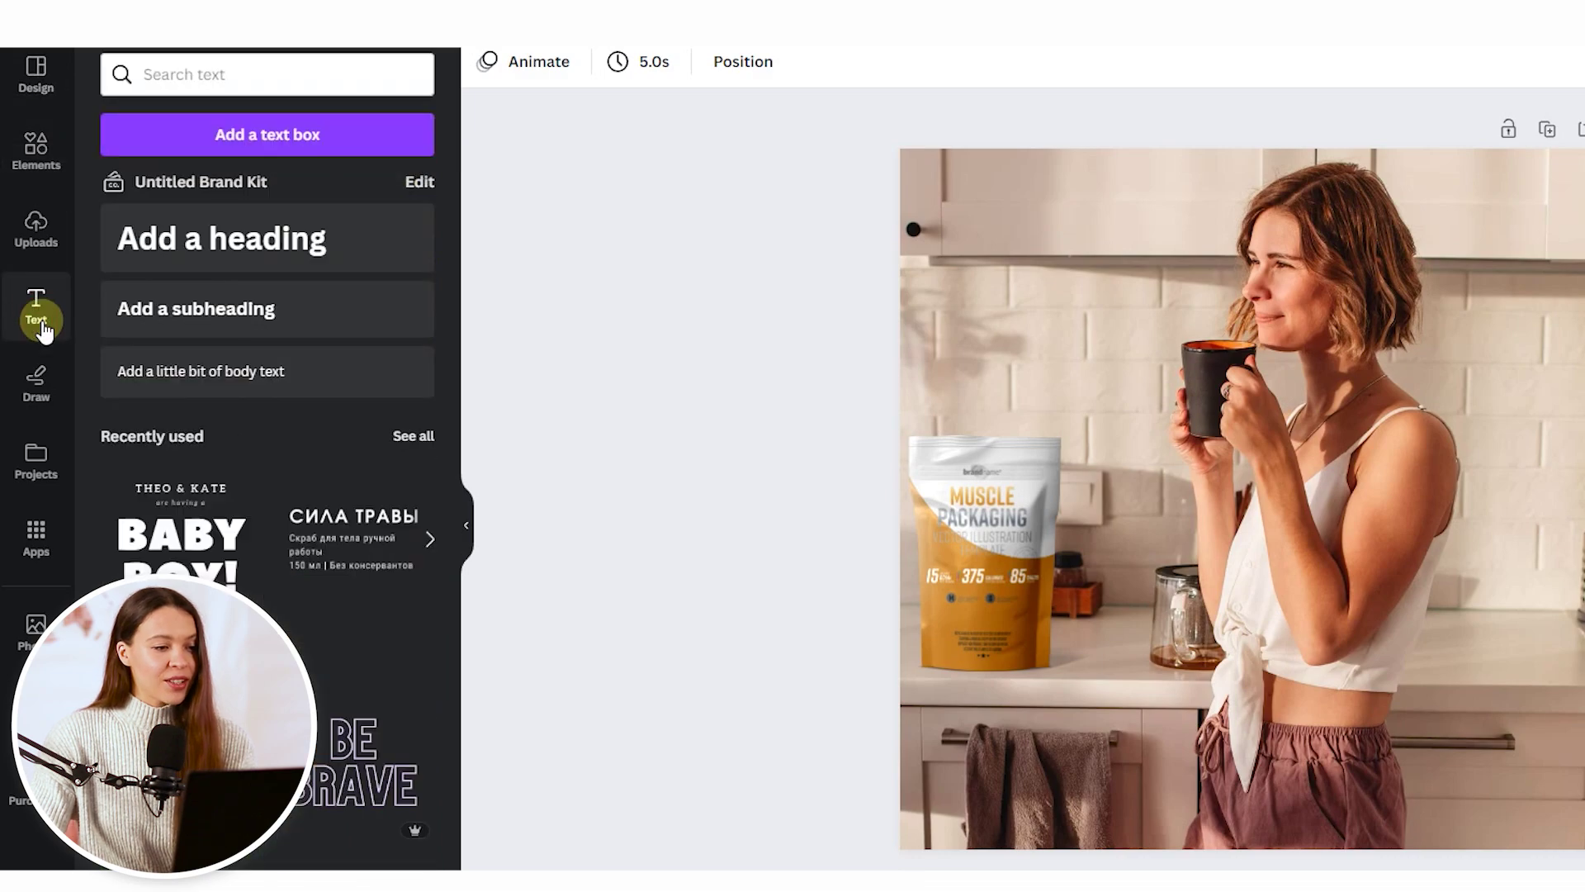
{"action": "left_click", "coordinate": [212, 236]}
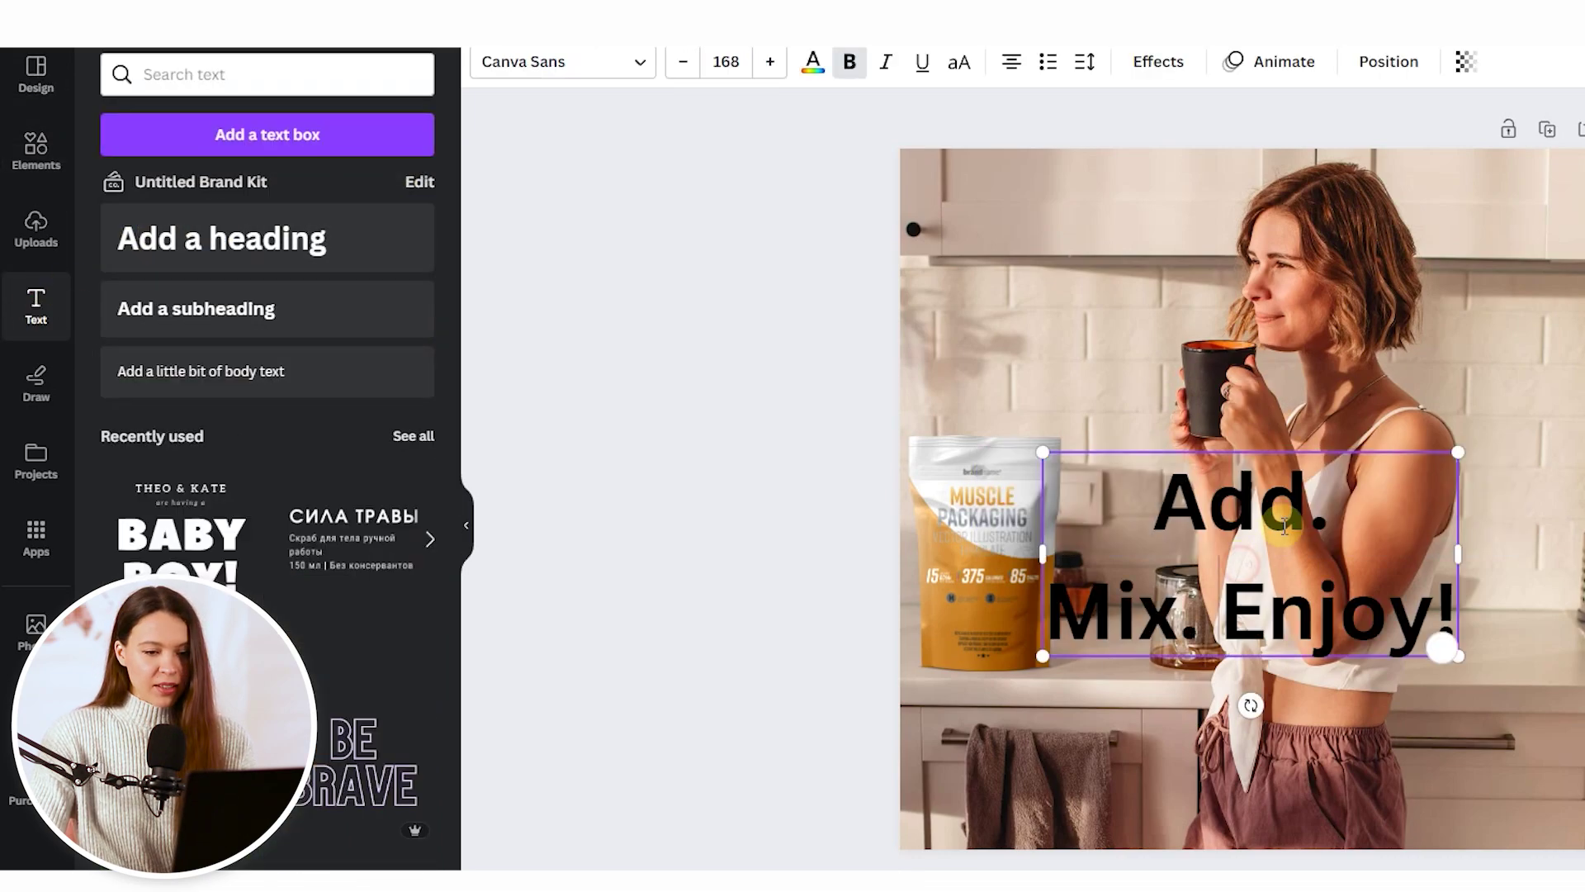
{"action": "left_click_drag", "start_coordinate": [1259, 549], "coordinate": [1313, 548]}
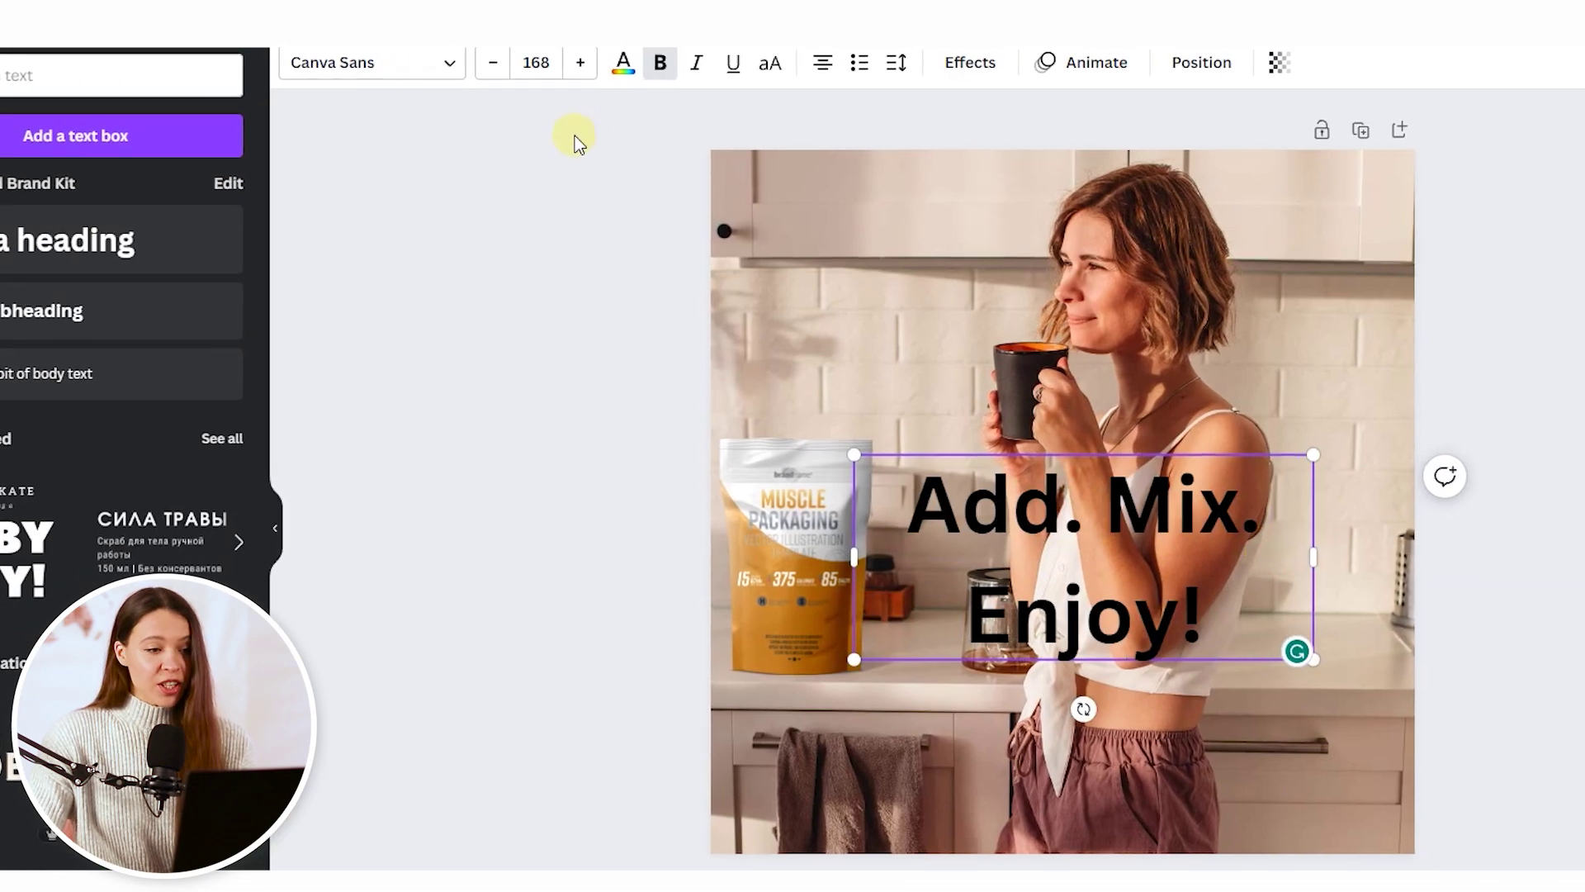
{"action": "left_click", "coordinate": [446, 71]}
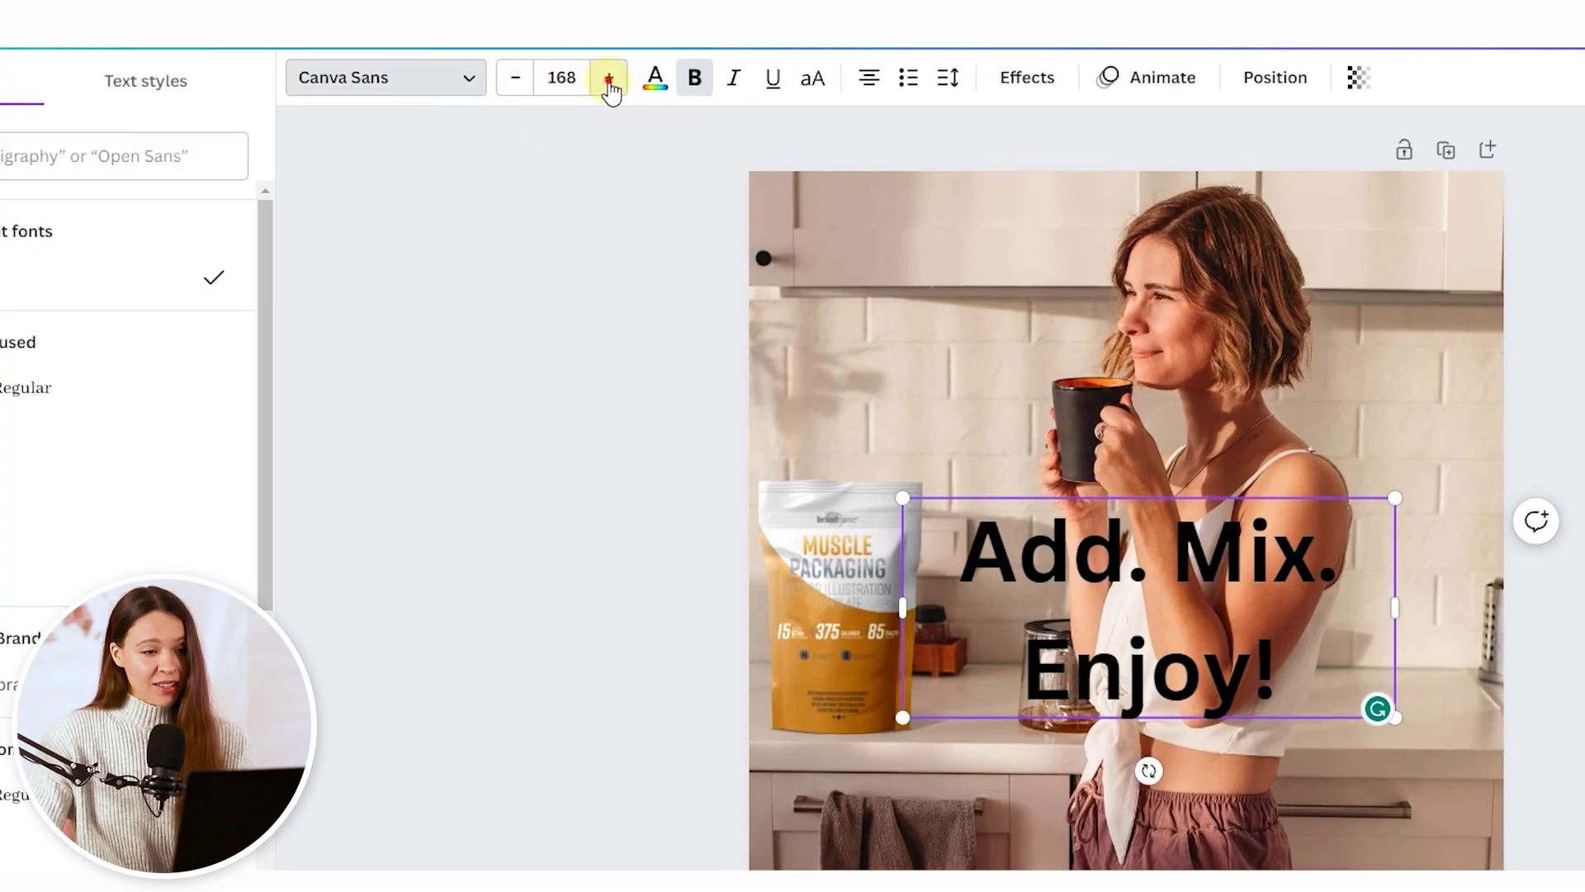
{"action": "left_click", "coordinate": [515, 78]}
{"action": "left_click", "coordinate": [515, 78]}
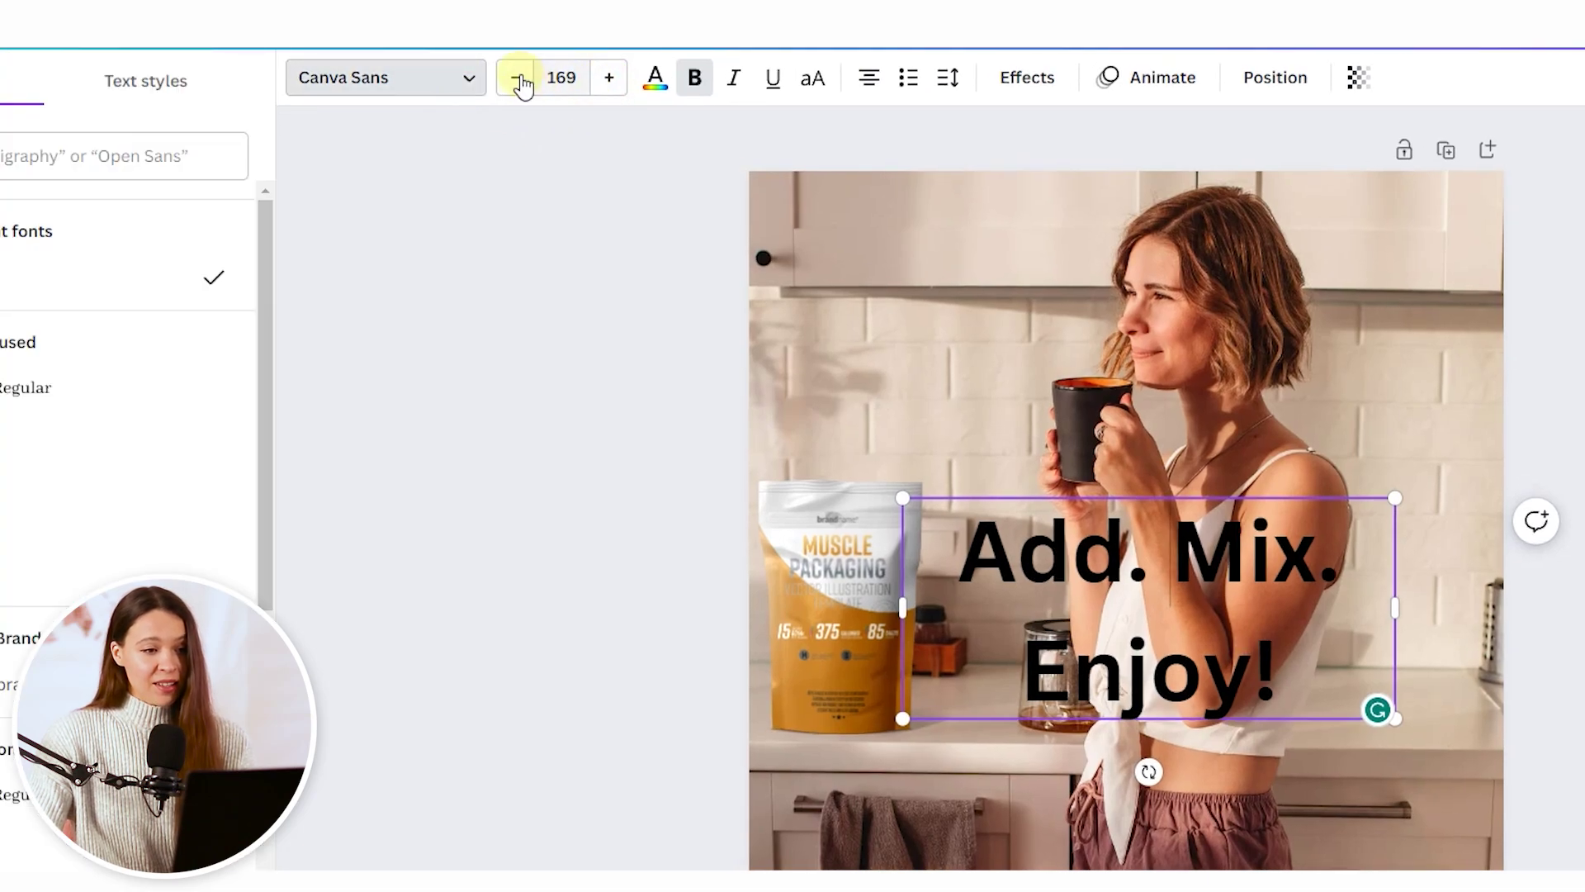
{"action": "left_click", "coordinate": [515, 78]}
{"action": "left_click", "coordinate": [661, 83]}
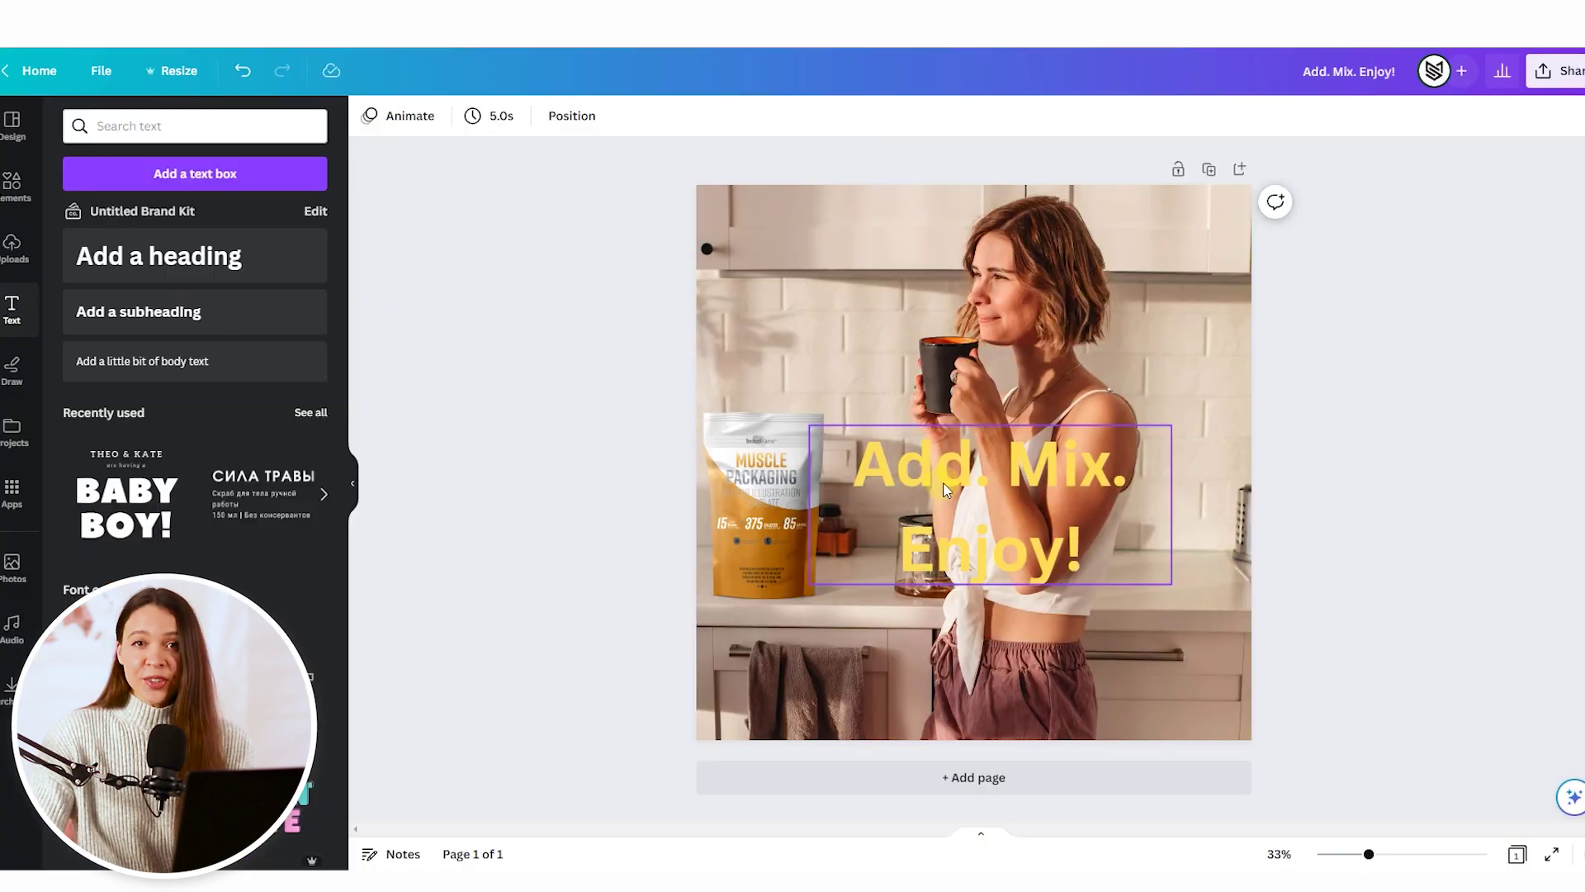
Give the heading an outline, shrink it to size 134, and move it to the upper left.
{"action": "left_click", "coordinate": [942, 482]}
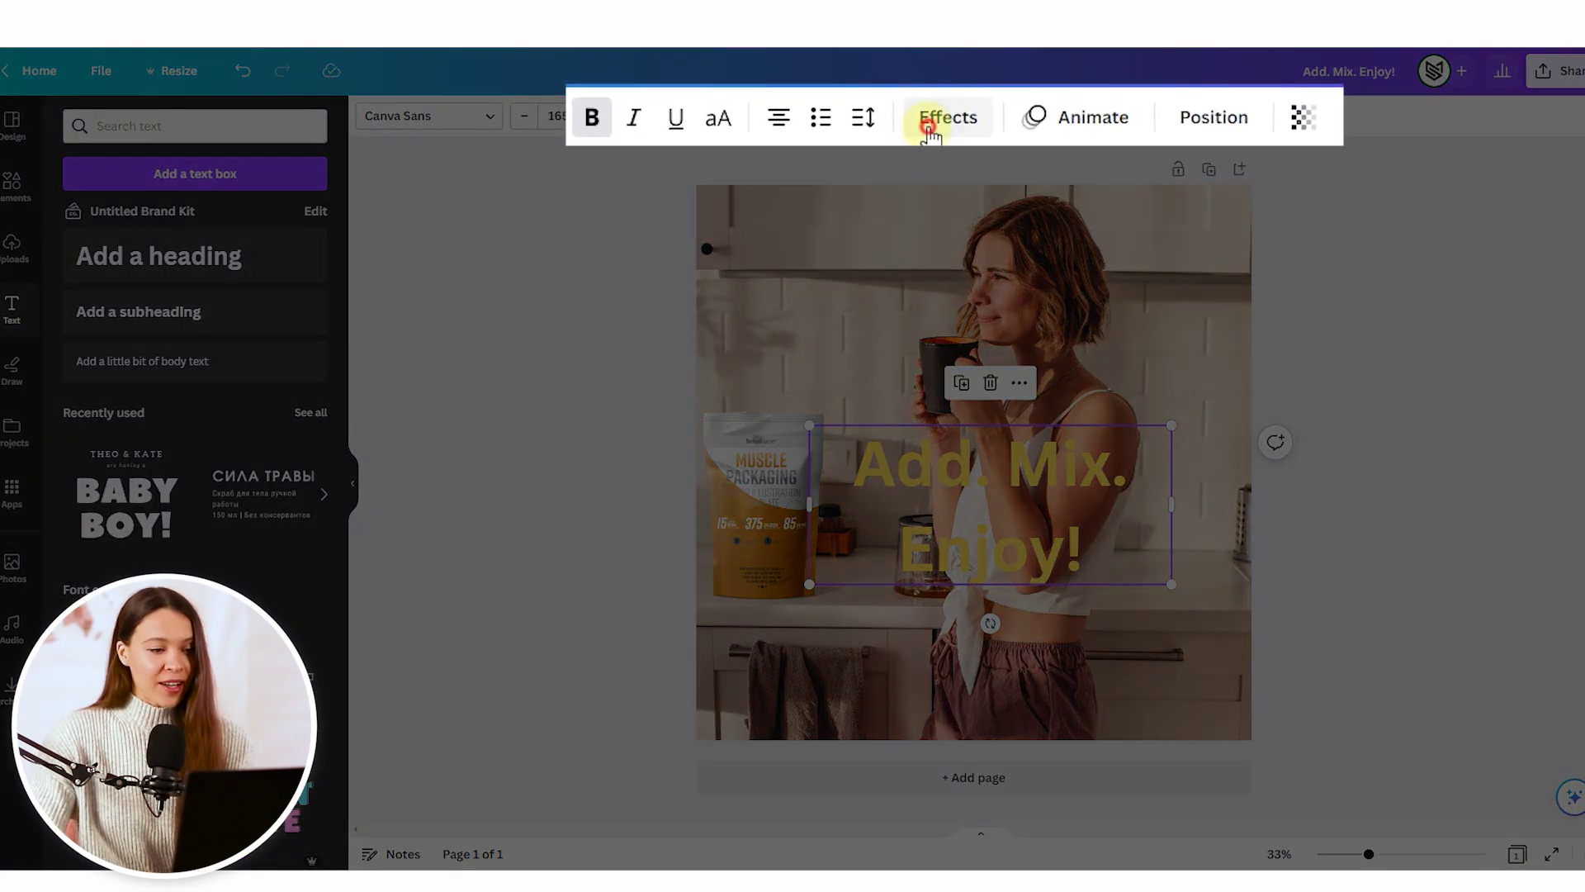
{"action": "left_click", "coordinate": [929, 132]}
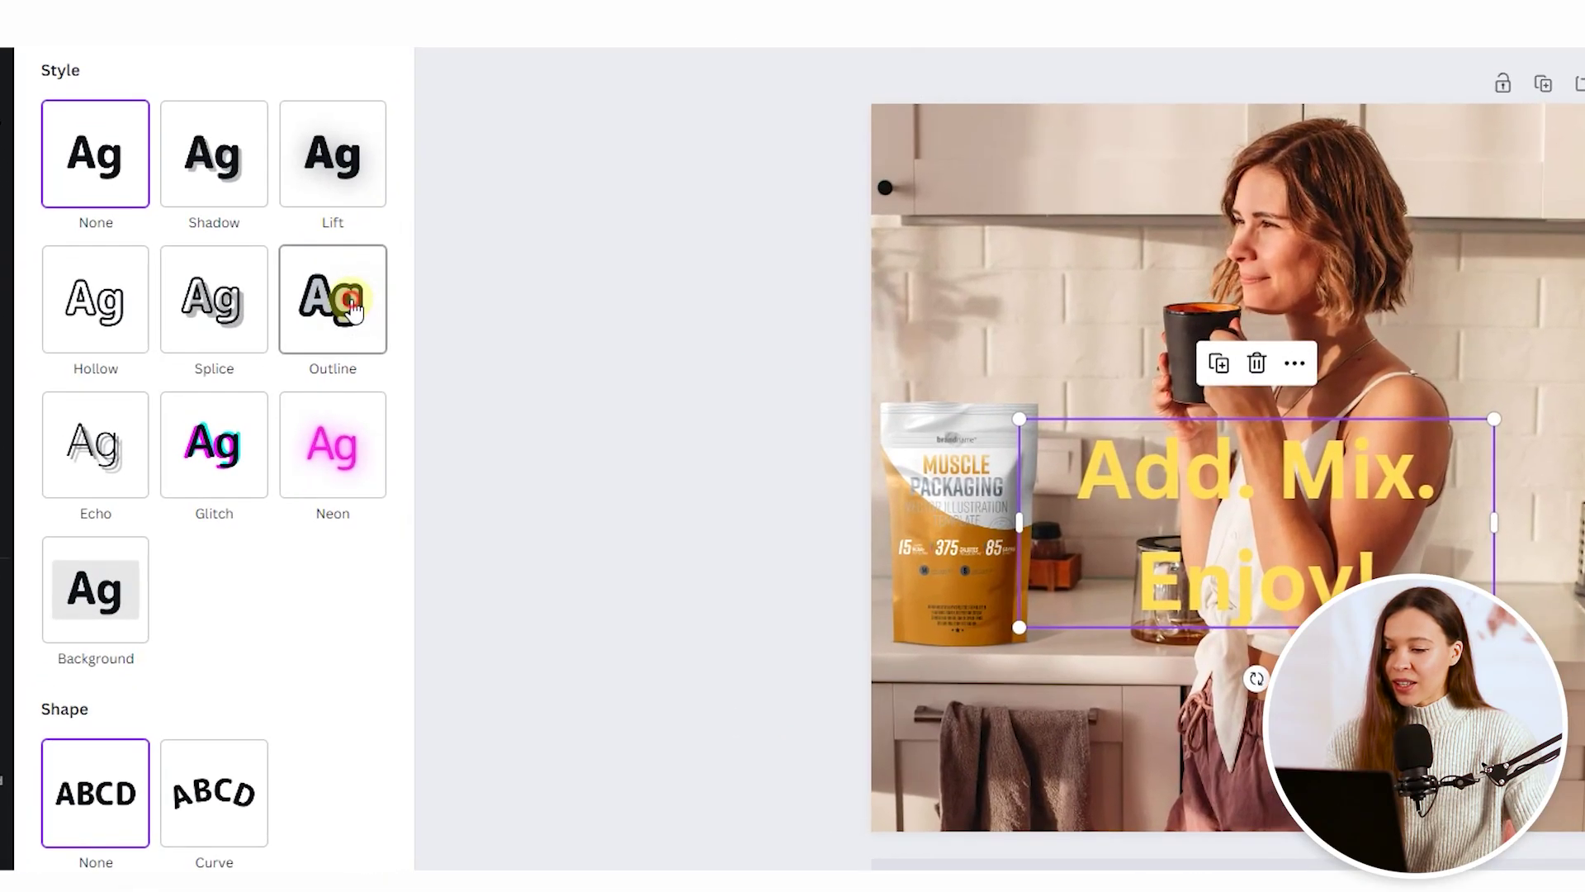
{"action": "left_click", "coordinate": [306, 343]}
{"action": "left_click", "coordinate": [370, 480]}
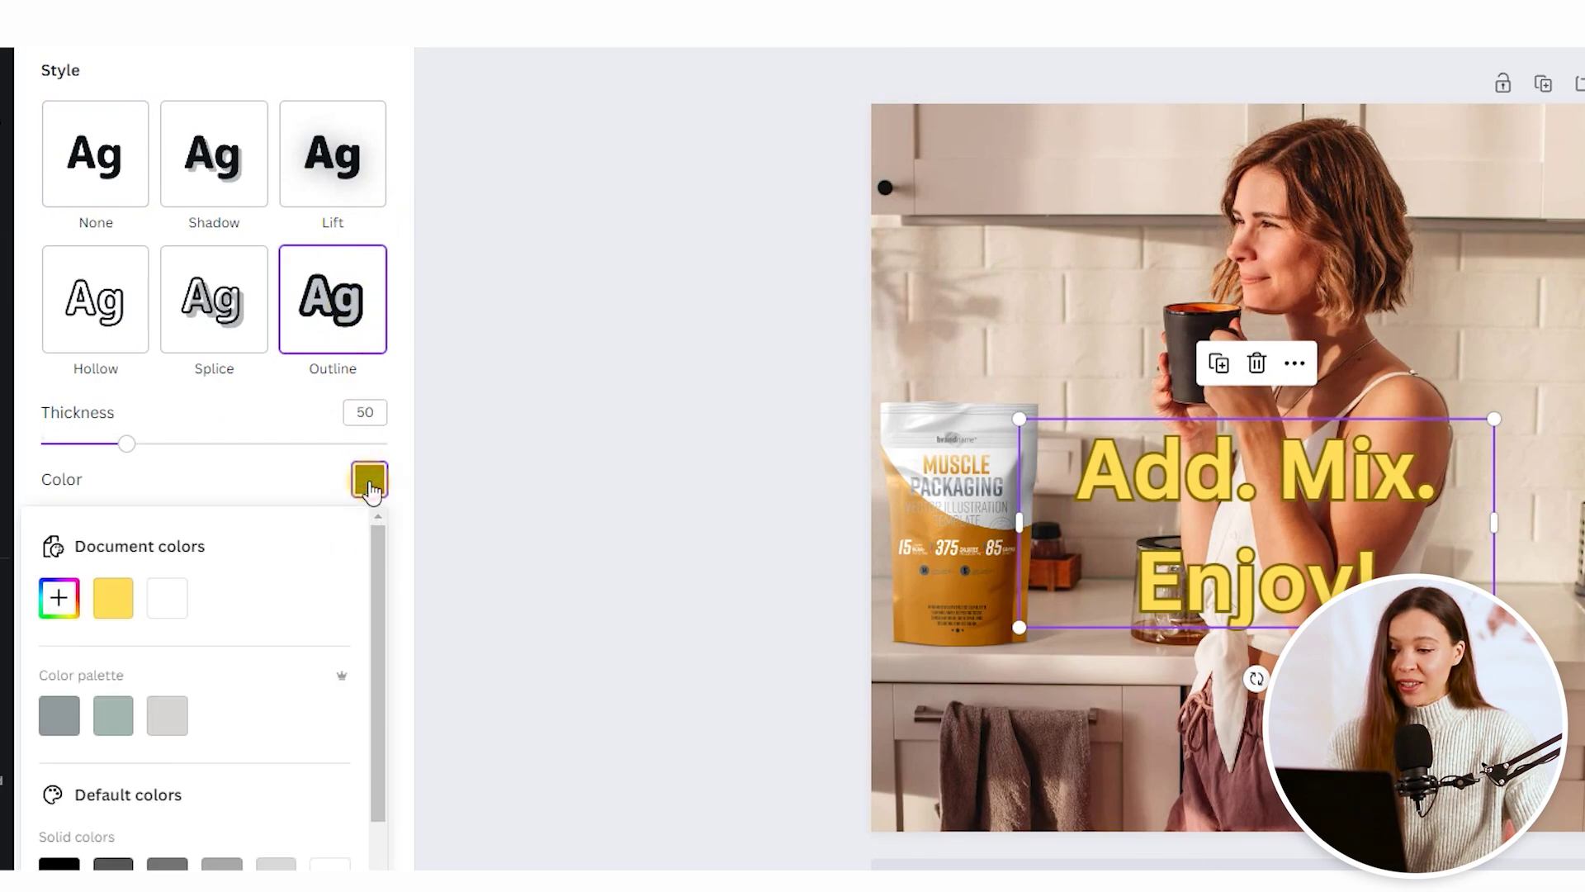
{"action": "left_click", "coordinate": [168, 598]}
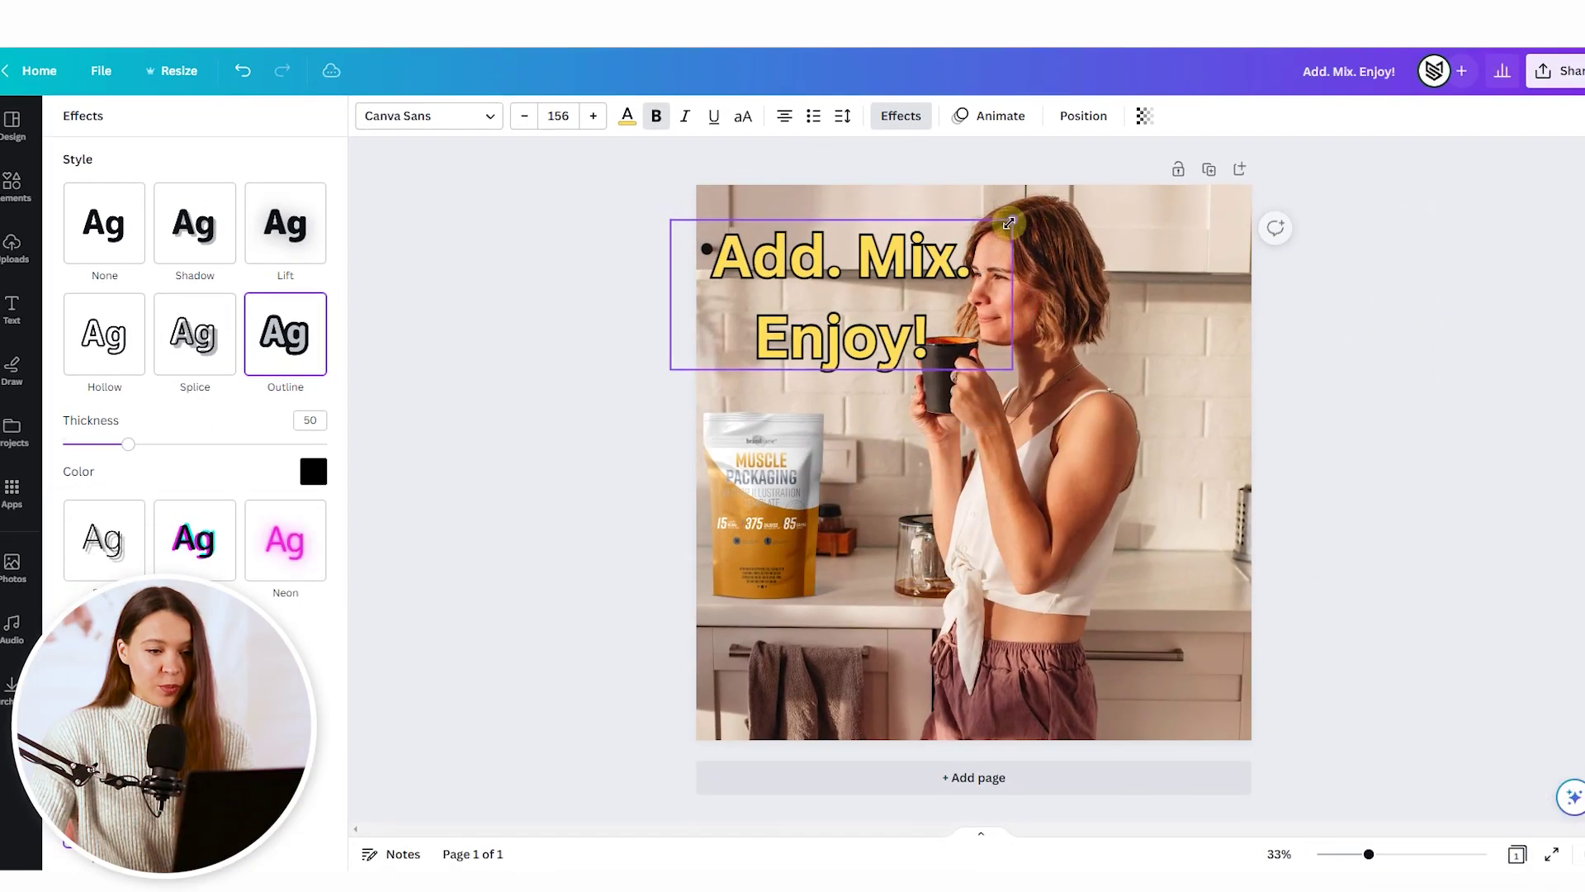
{"action": "left_click_drag", "start_coordinate": [1009, 223], "coordinate": [902, 269]}
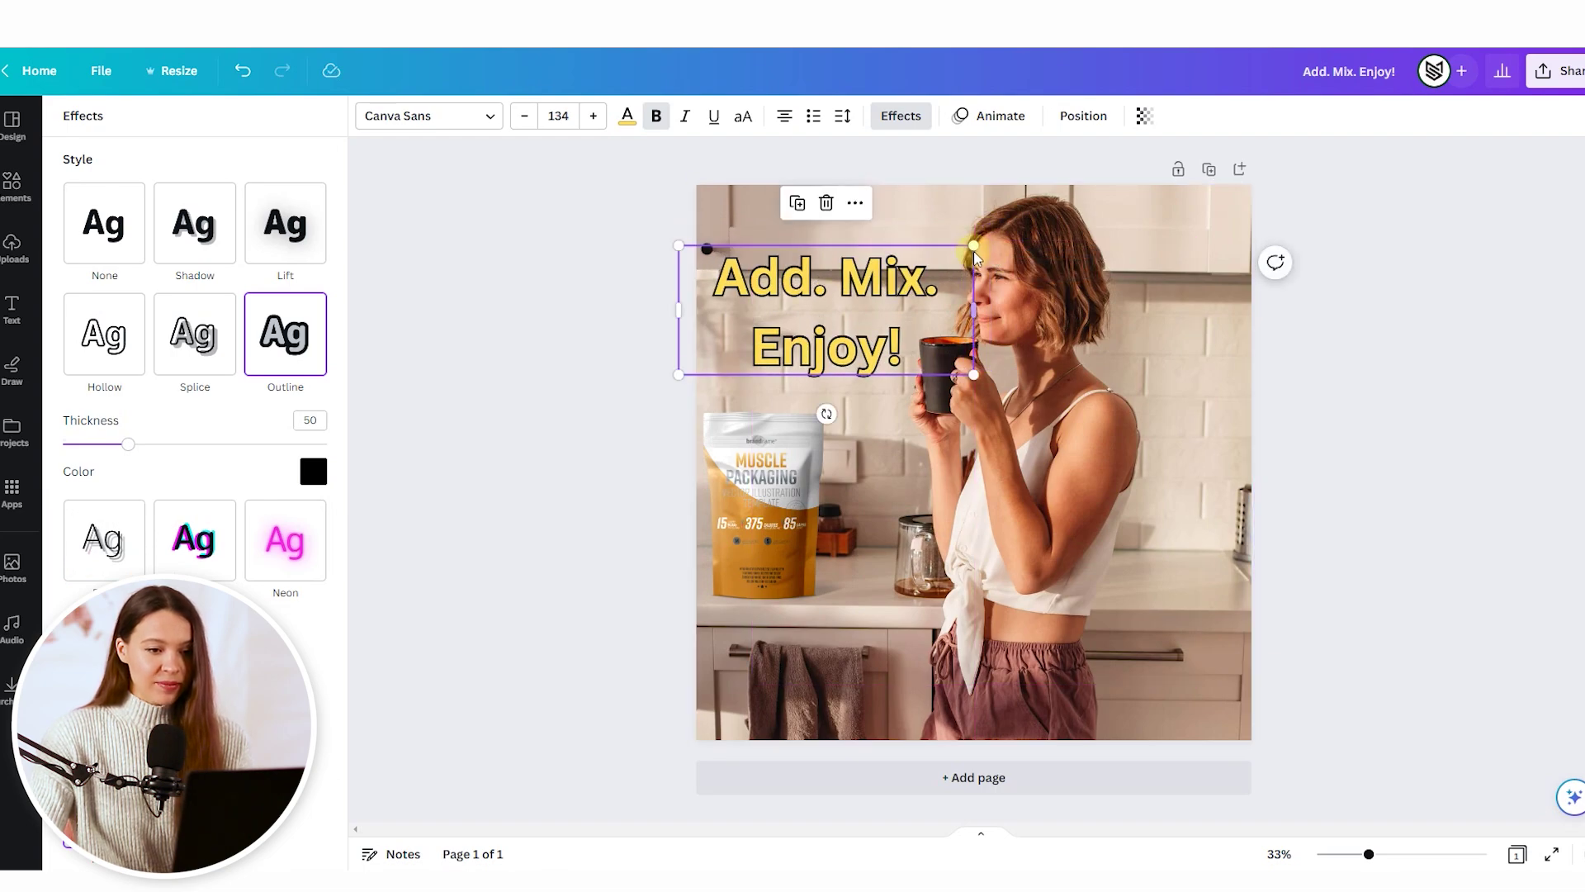